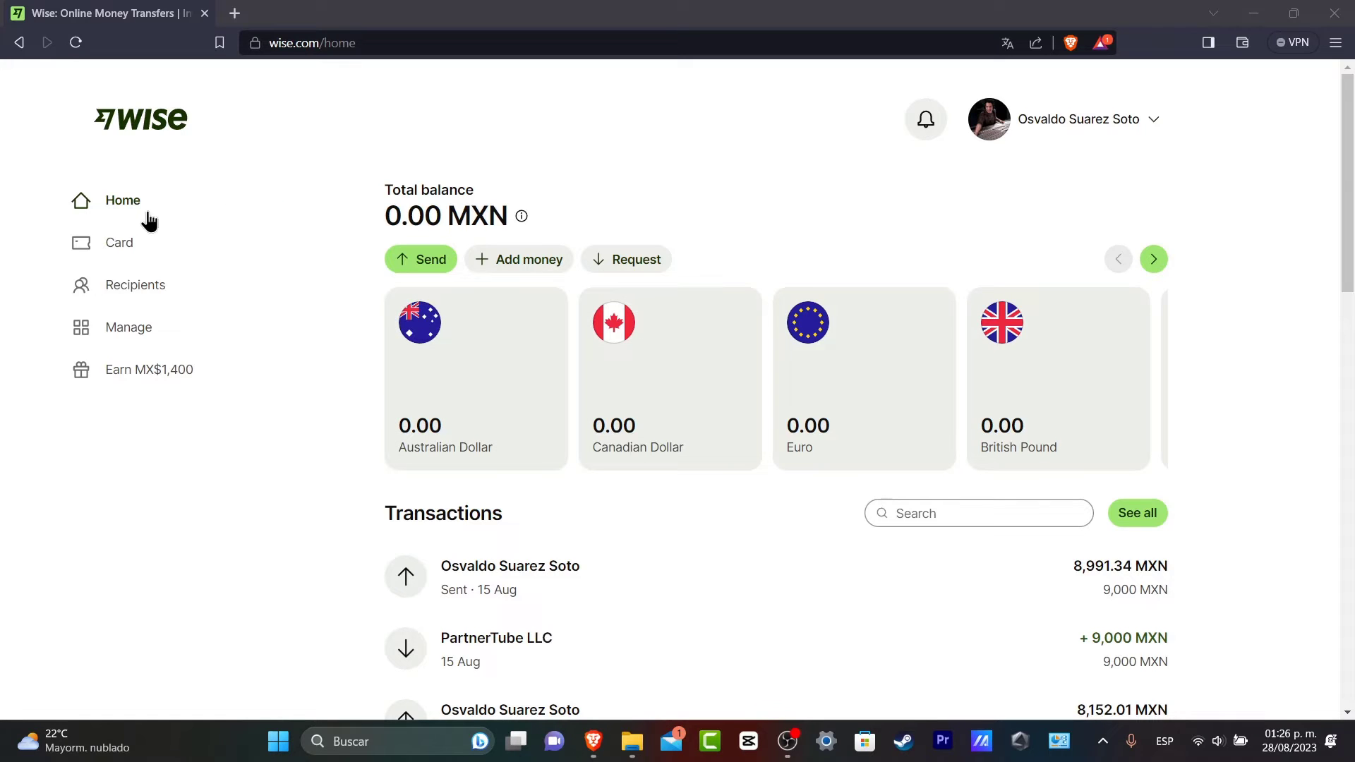
- Go to the Recipients page from the account menu and scroll through the saved recipients
click(1165, 130)
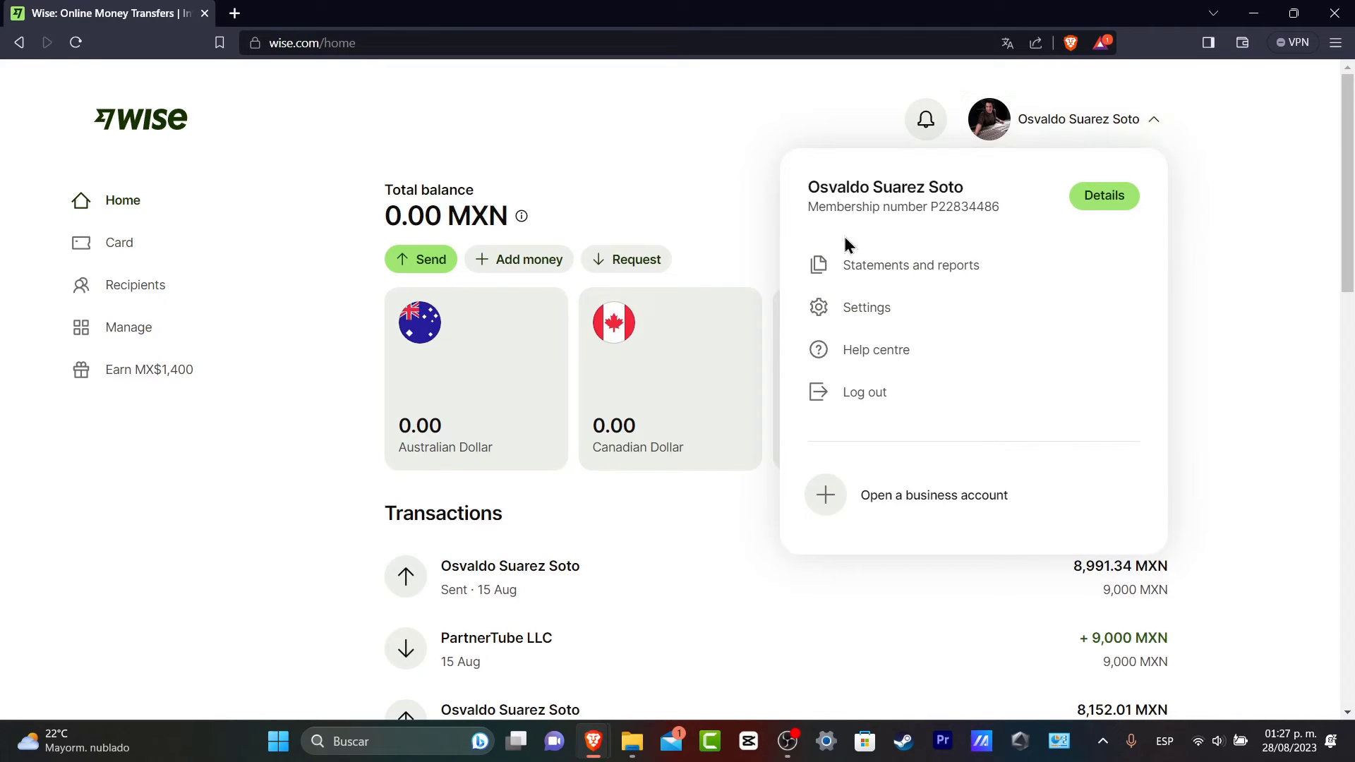
click(107, 293)
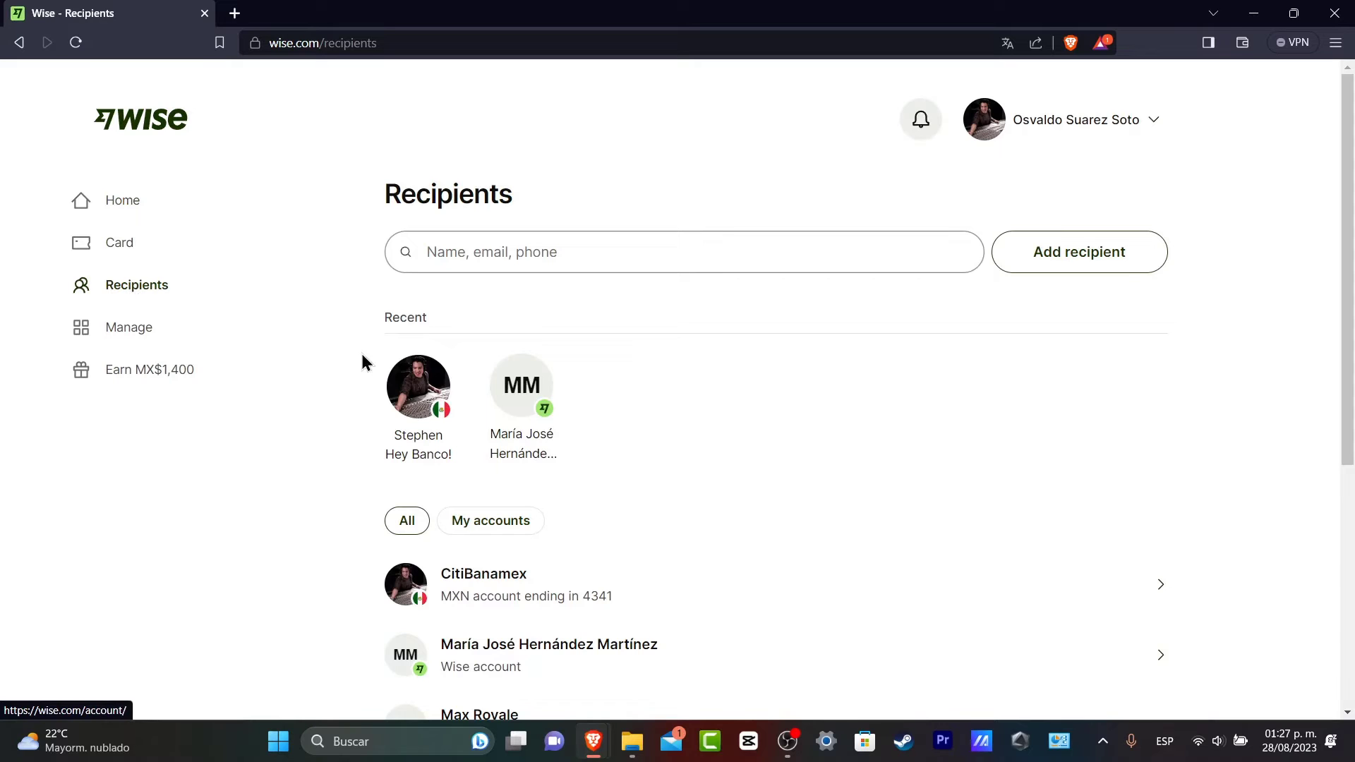
scroll(841, 453, down, 5)
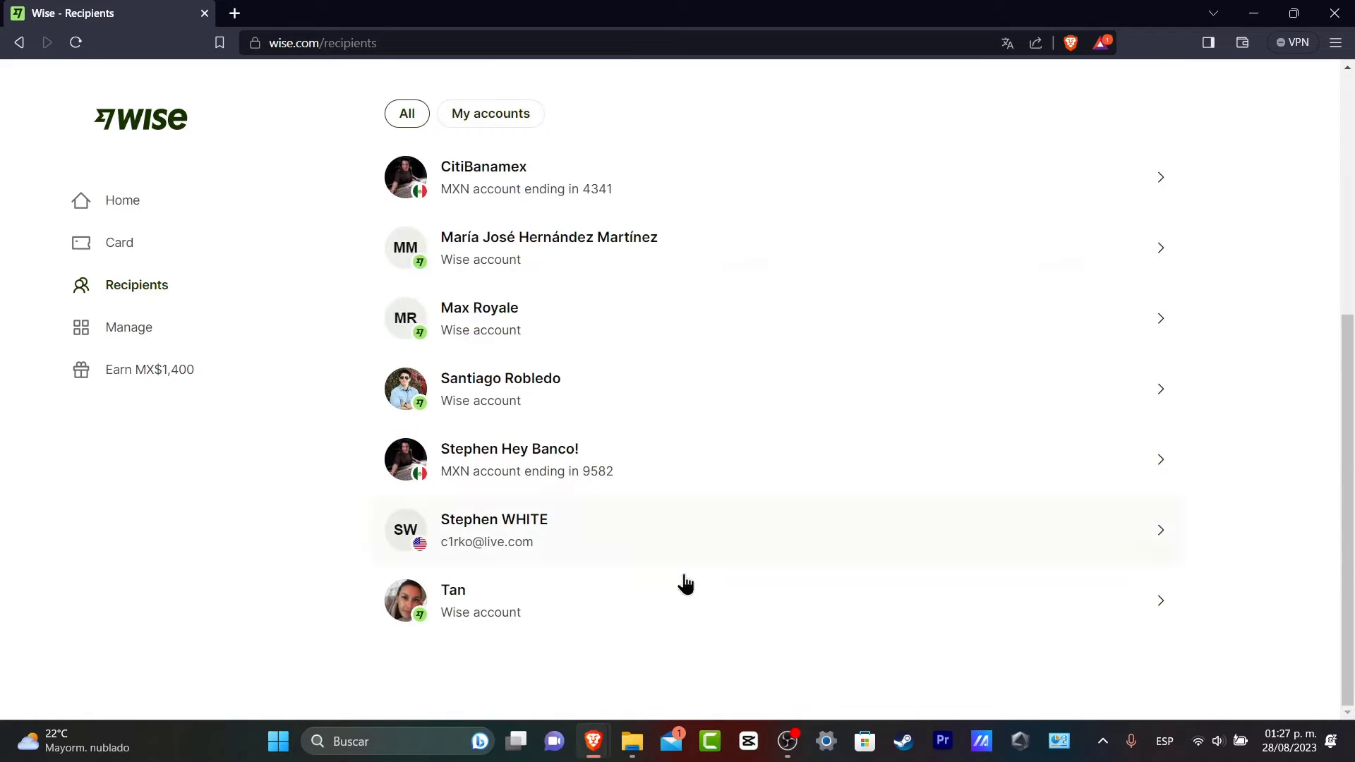
scroll(628, 348, up, 5)
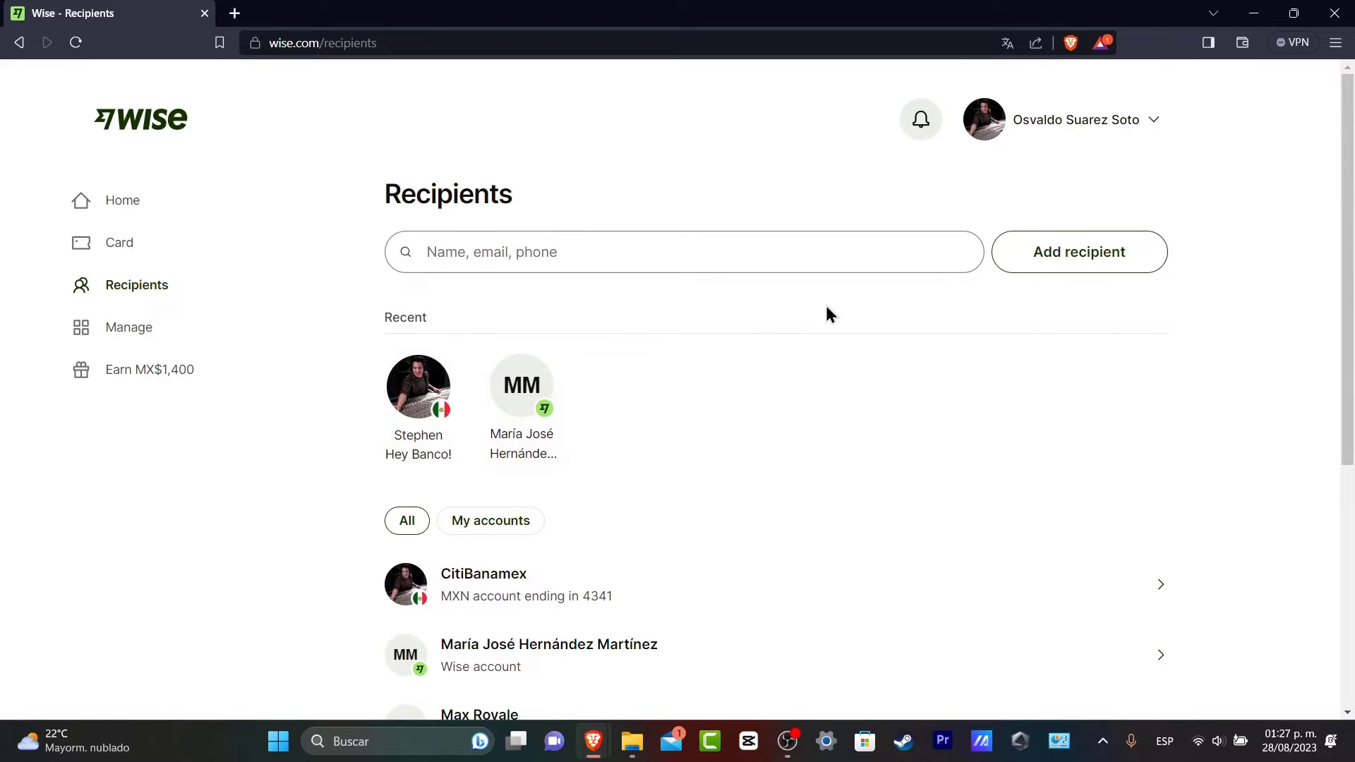
- Add a new recipient for Myself and open the Currency dropdown in the bank details form
click(1062, 262)
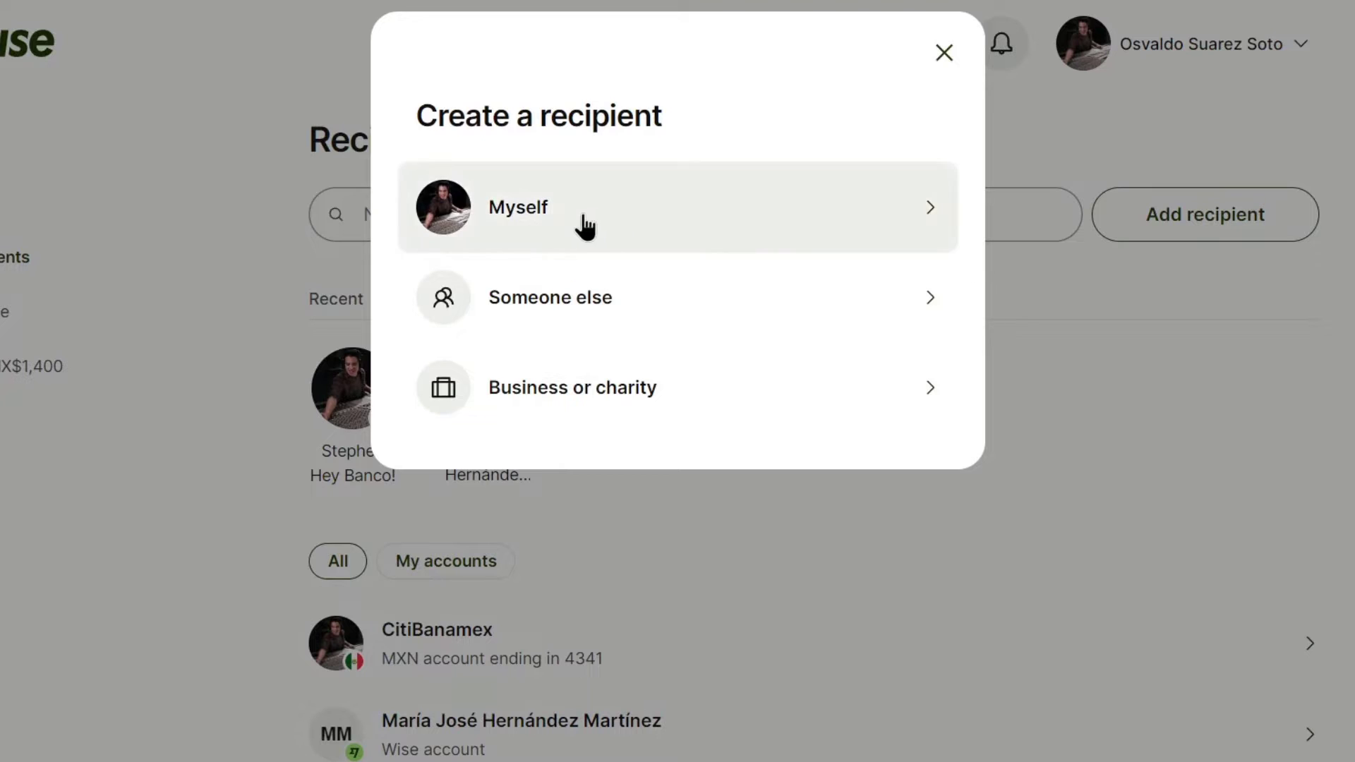
click(564, 208)
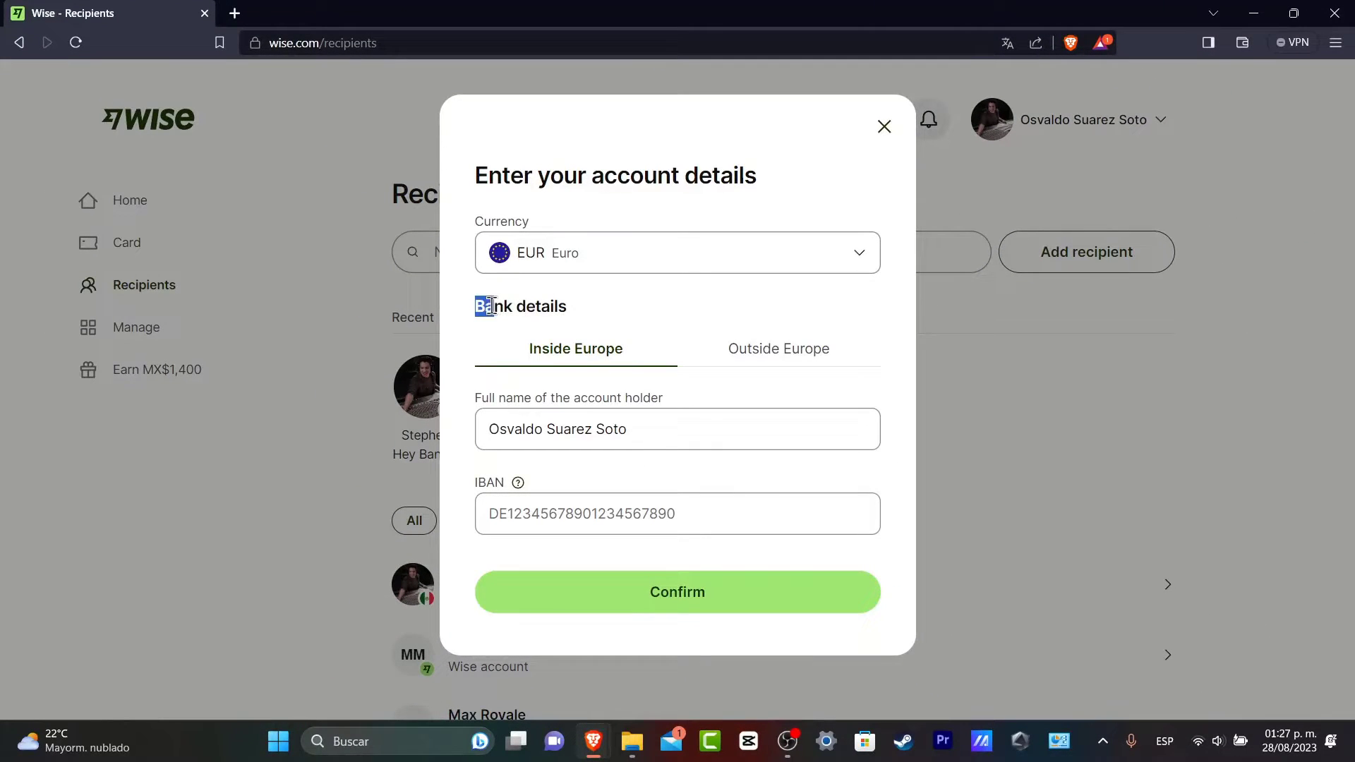
drag(491, 306, 572, 310)
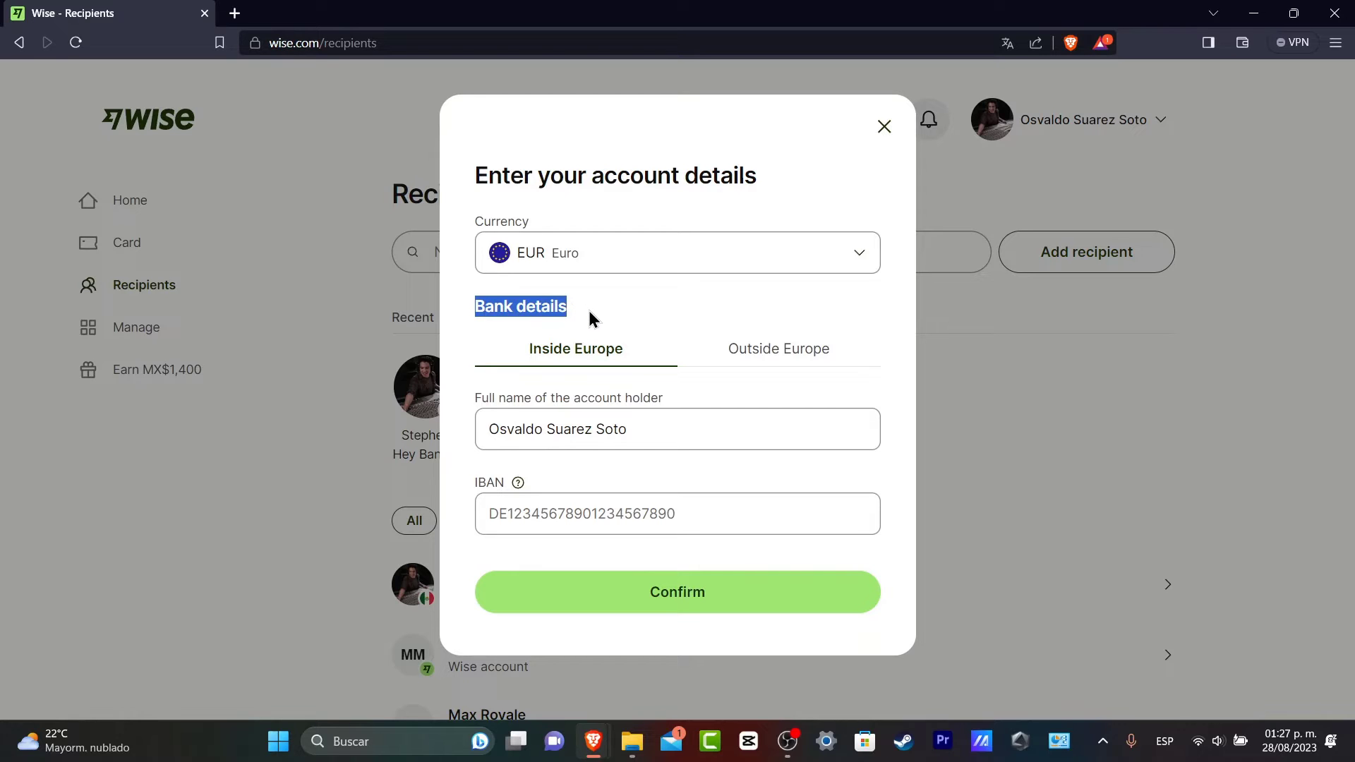
click(583, 259)
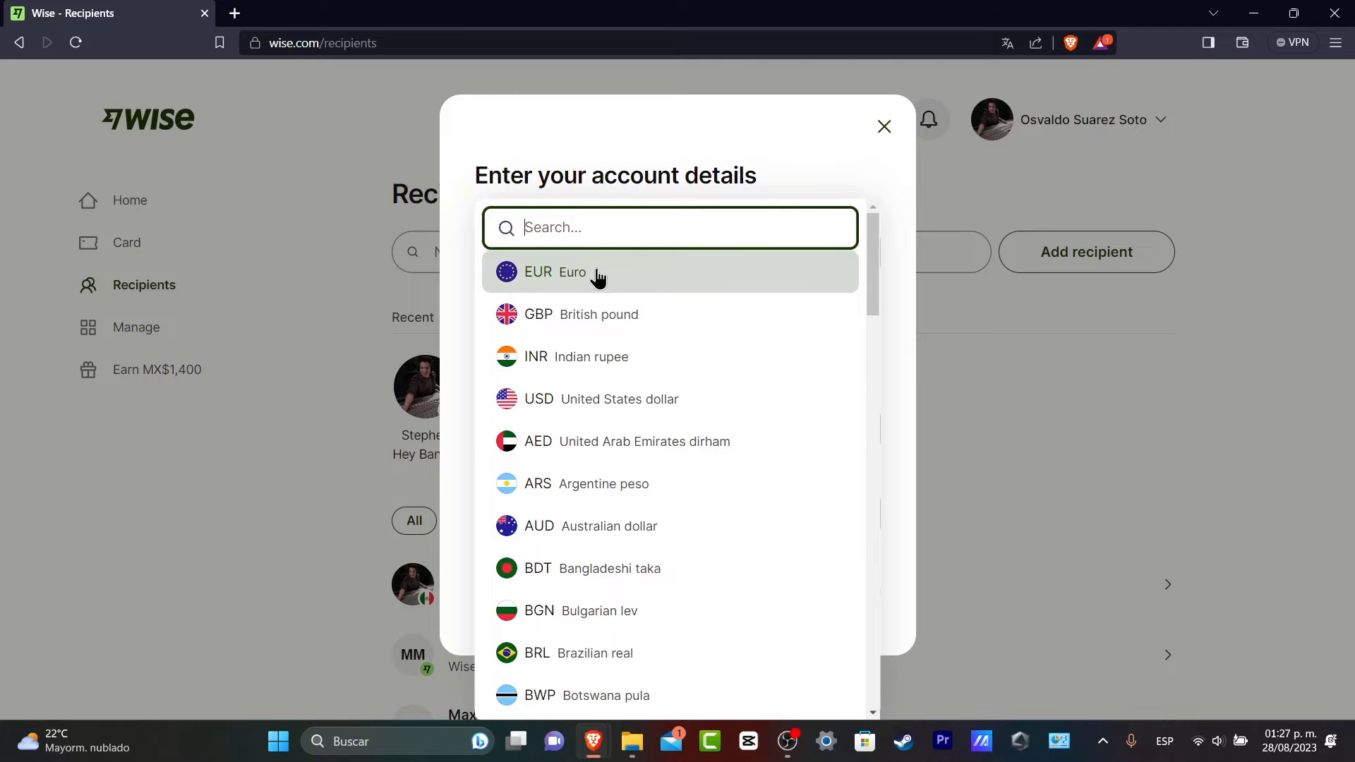
- Pick USD United States dollar and flip between the ACH, Wire and SWIFT bank details
click(668, 397)
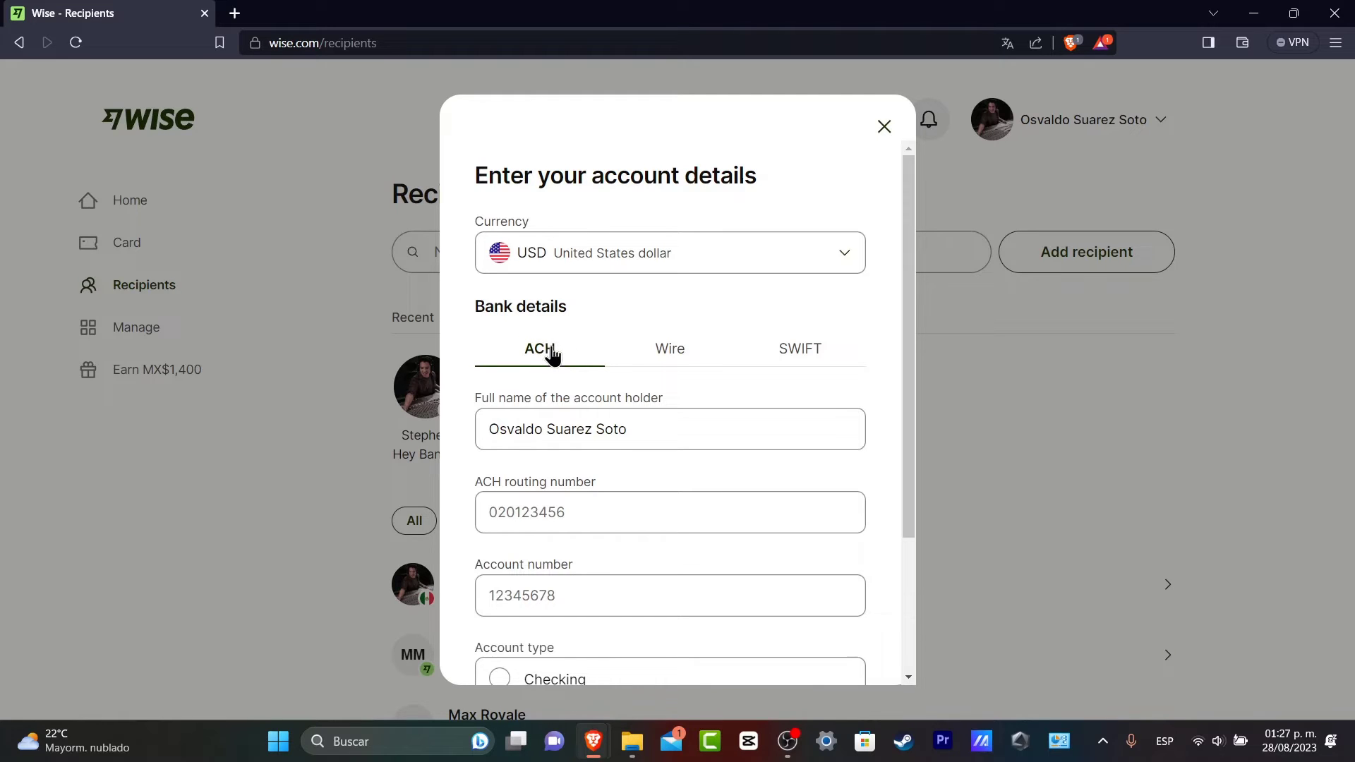
click(670, 361)
click(803, 365)
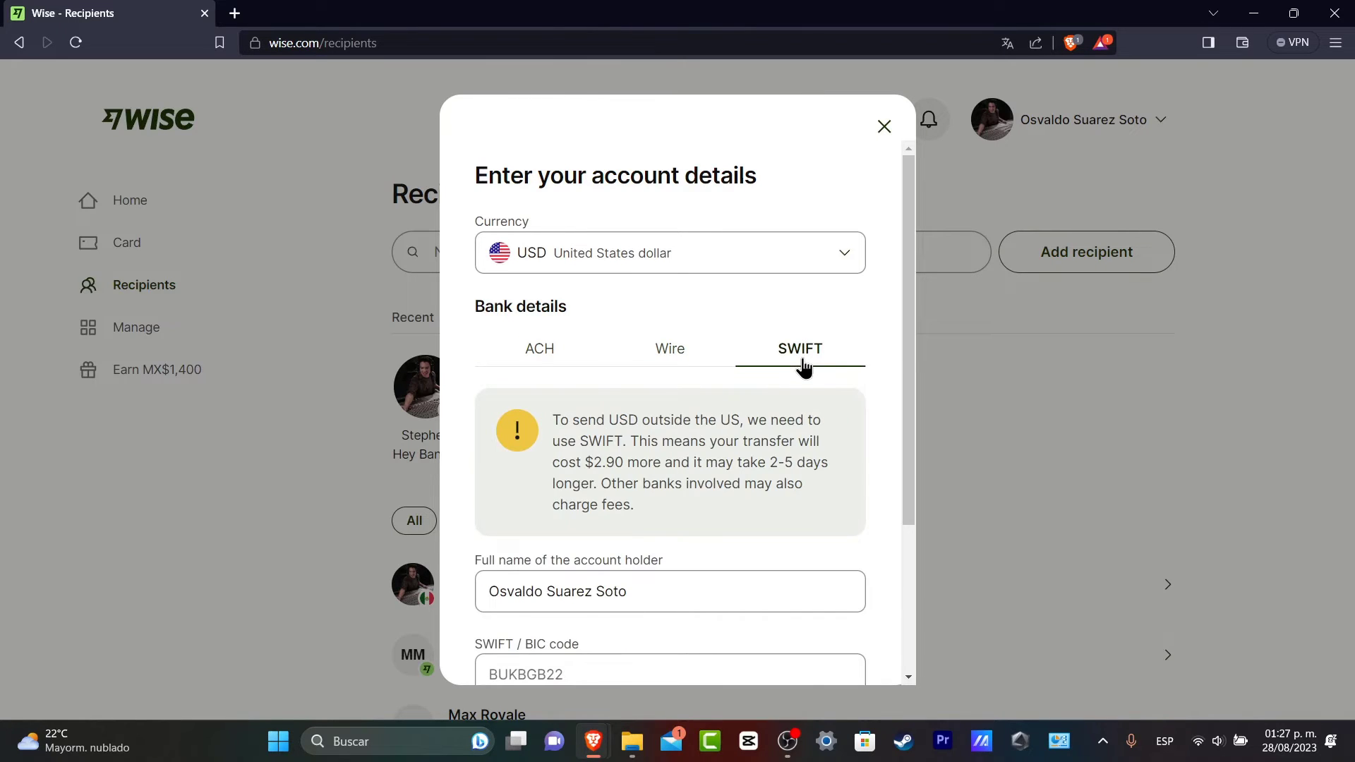
scroll(805, 360, down, 3)
scroll(632, 284, up, 3)
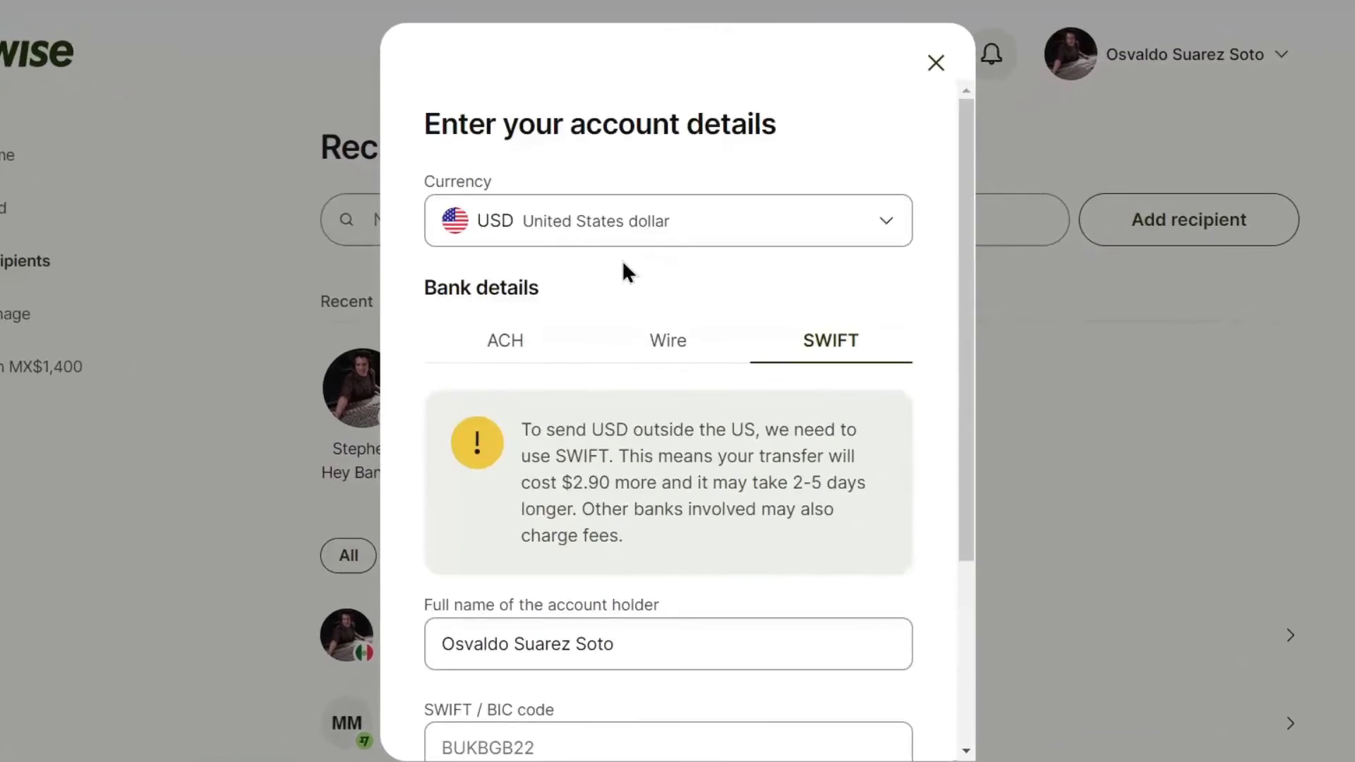
click(514, 339)
scroll(626, 327, down, 3)
scroll(638, 333, up, 3)
click(644, 337)
click(816, 353)
click(698, 340)
drag(817, 342, 825, 341)
- Compare the SWIFT extra-cost warning with the Wire fee notice, then go back to ACH
drag(558, 483, 804, 543)
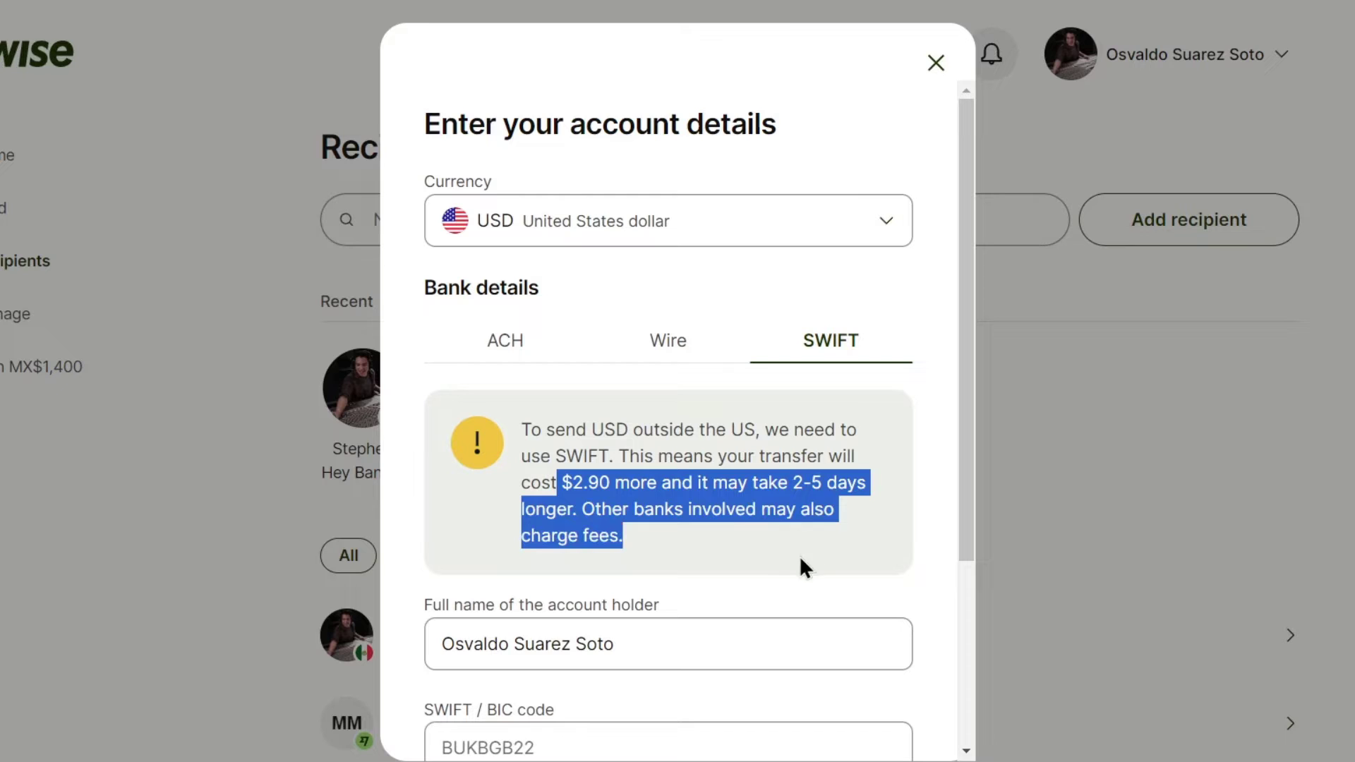
click(687, 356)
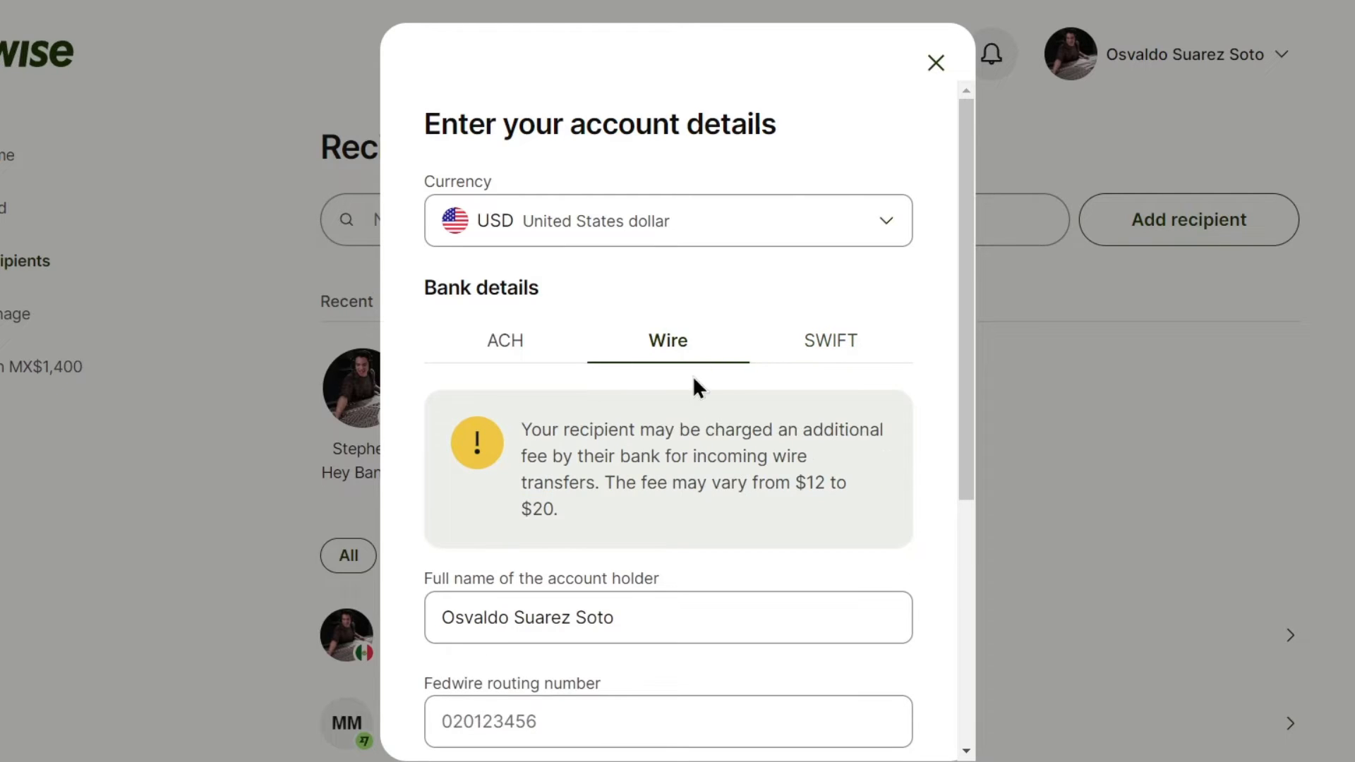
drag(701, 429, 838, 529)
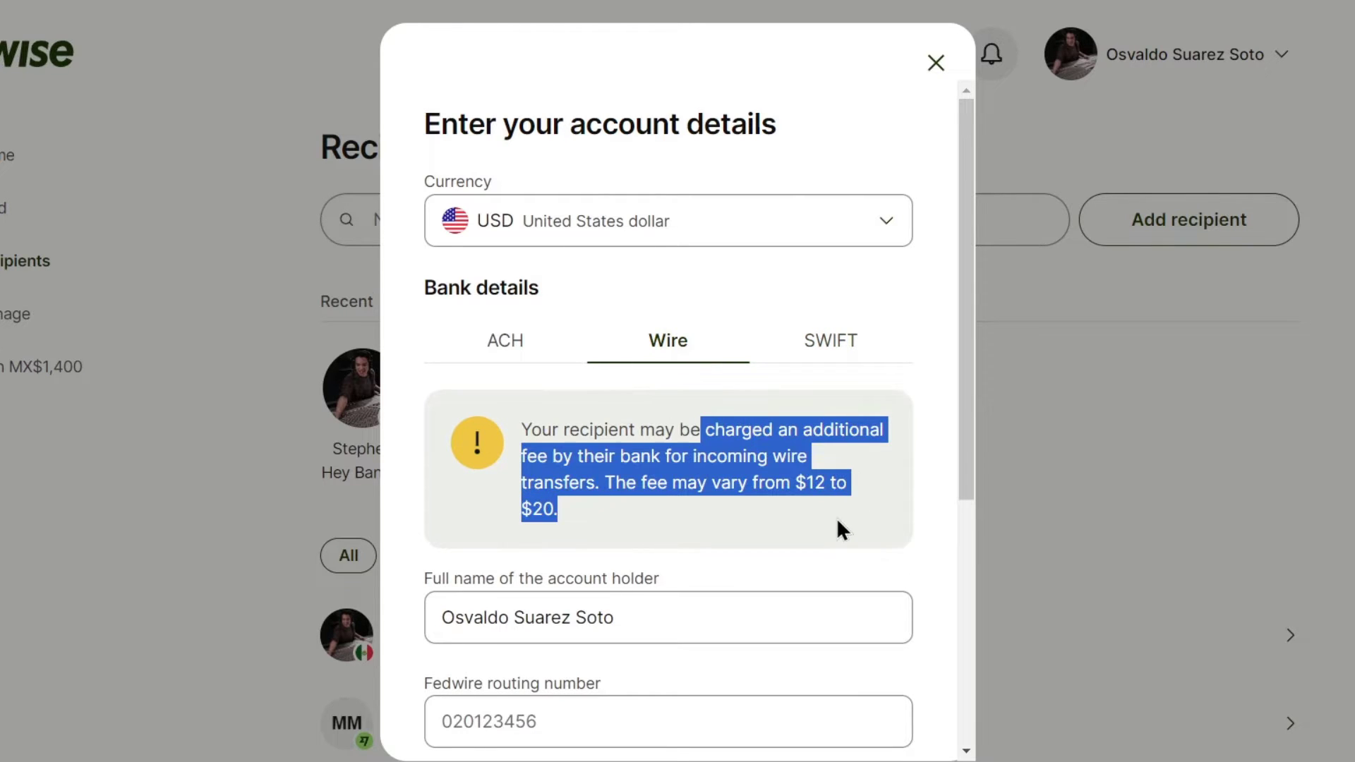
click(520, 348)
scroll(802, 392, down, 3)
- Review the ACH fields: account holder name, routing number, account number and Checking/Savings type
click(546, 210)
click(518, 301)
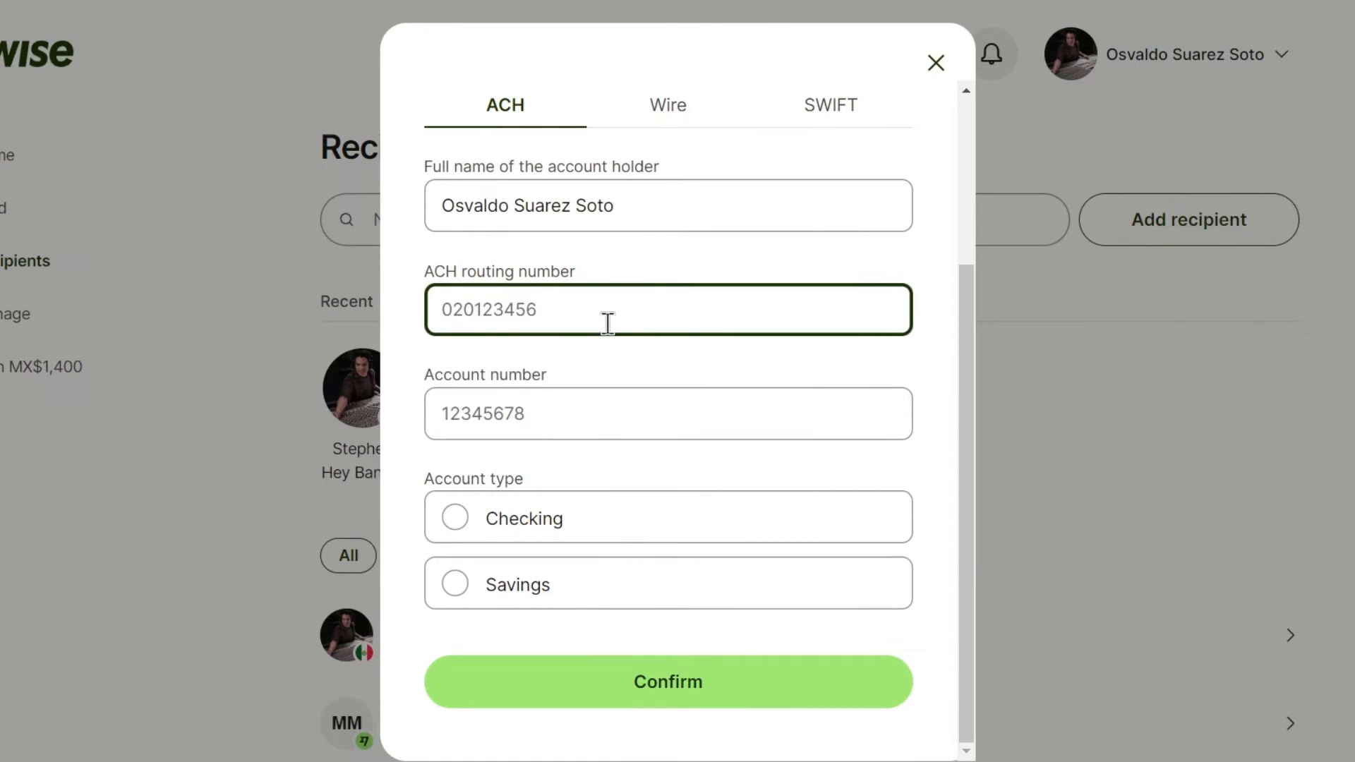
click(618, 400)
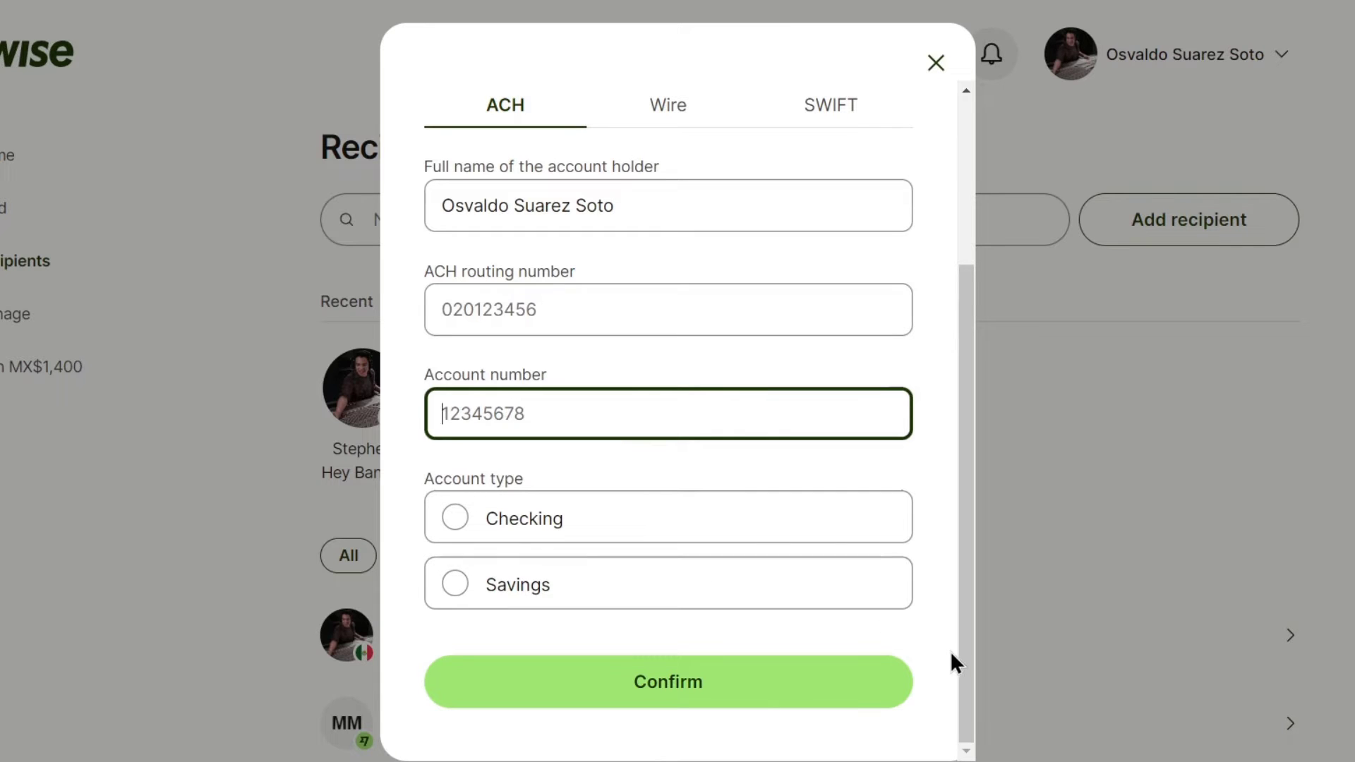
drag(952, 655, 984, 473)
scroll(971, 378, up, 2)
scroll(832, 673, down, 2)
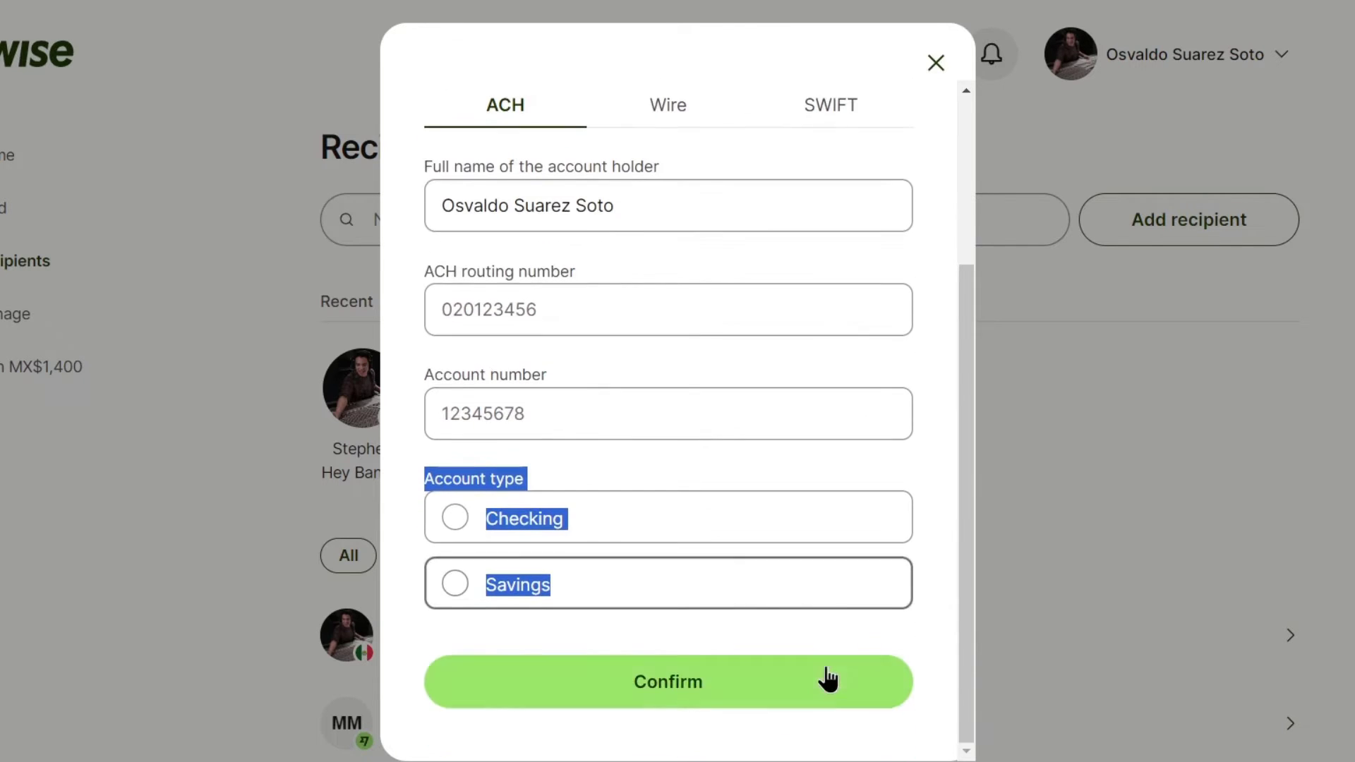
- Finish on the Wire details, noting the $12 to $20 incoming wire fee
click(707, 126)
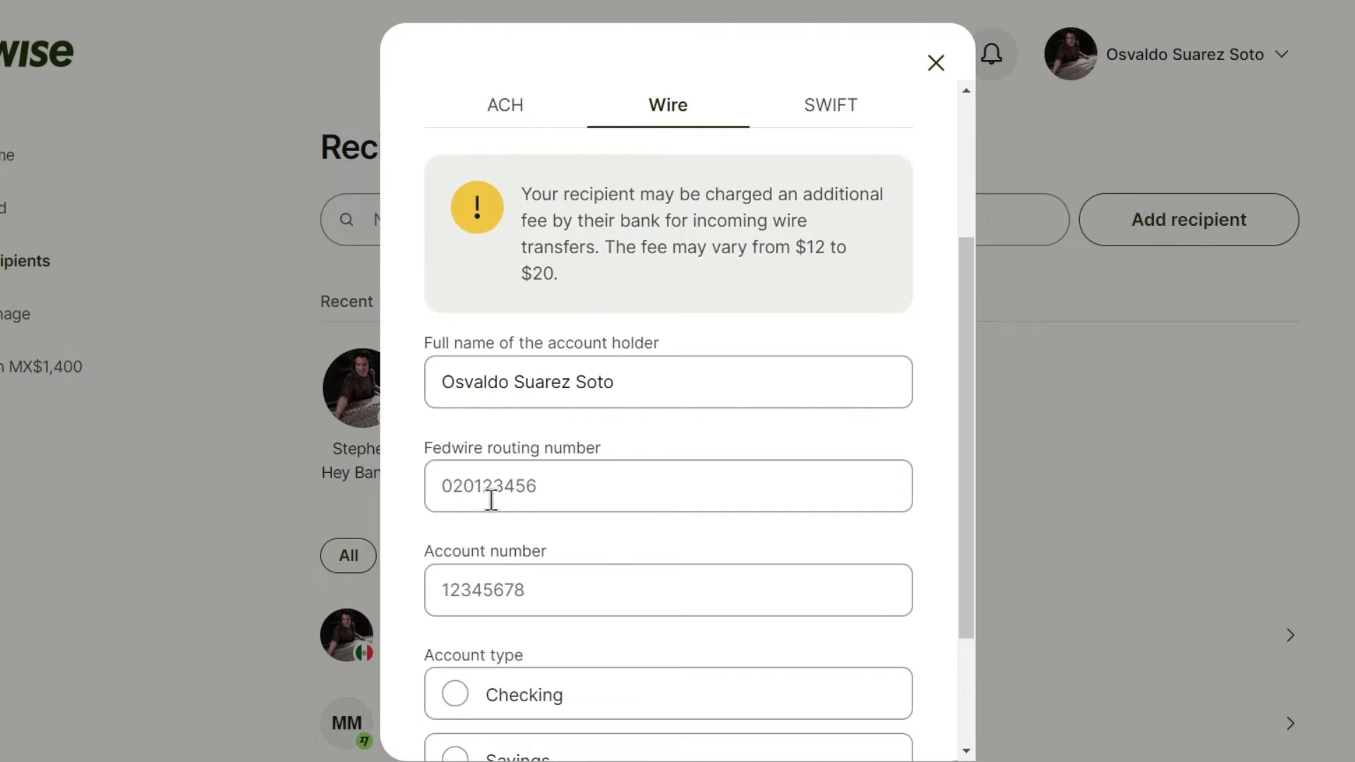
click(624, 368)
click(744, 421)
scroll(744, 422, down, 2)
scroll(743, 422, up, 3)
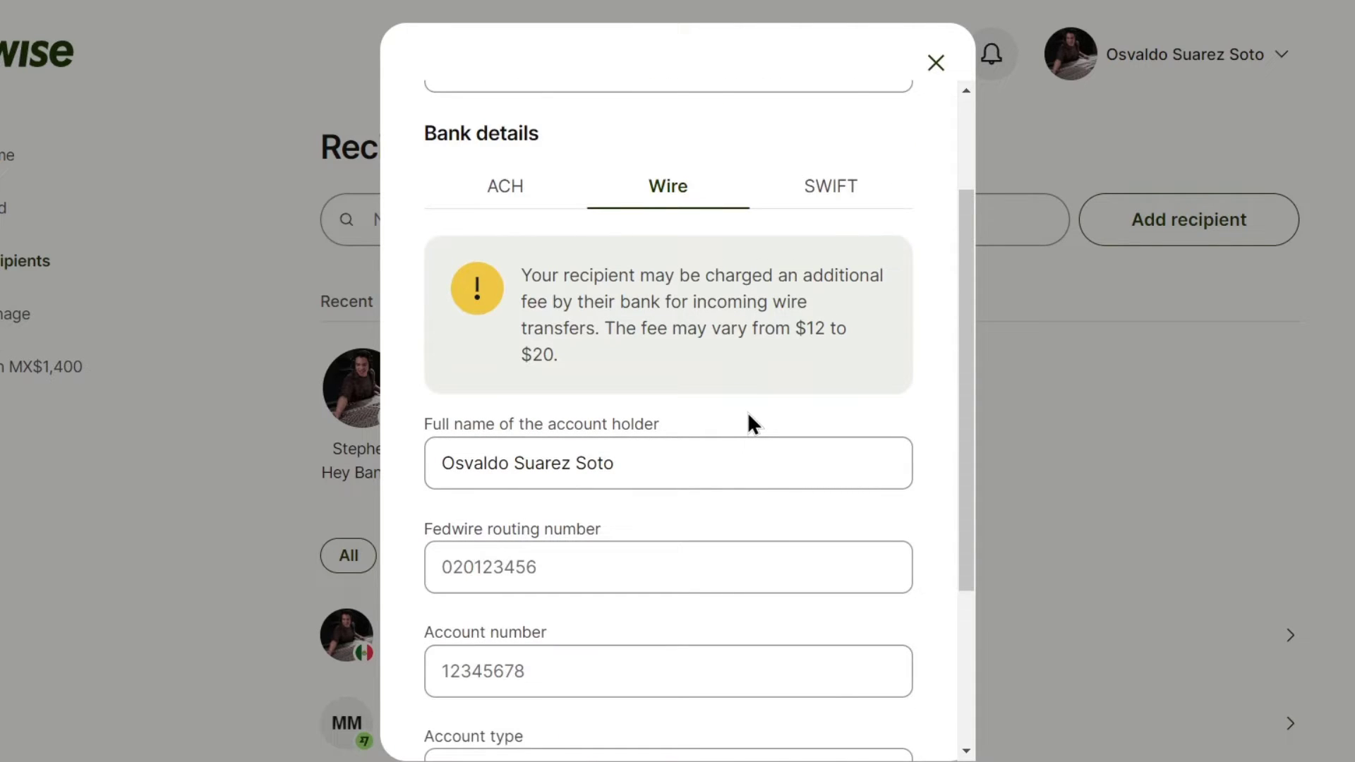
drag(738, 328, 805, 350)
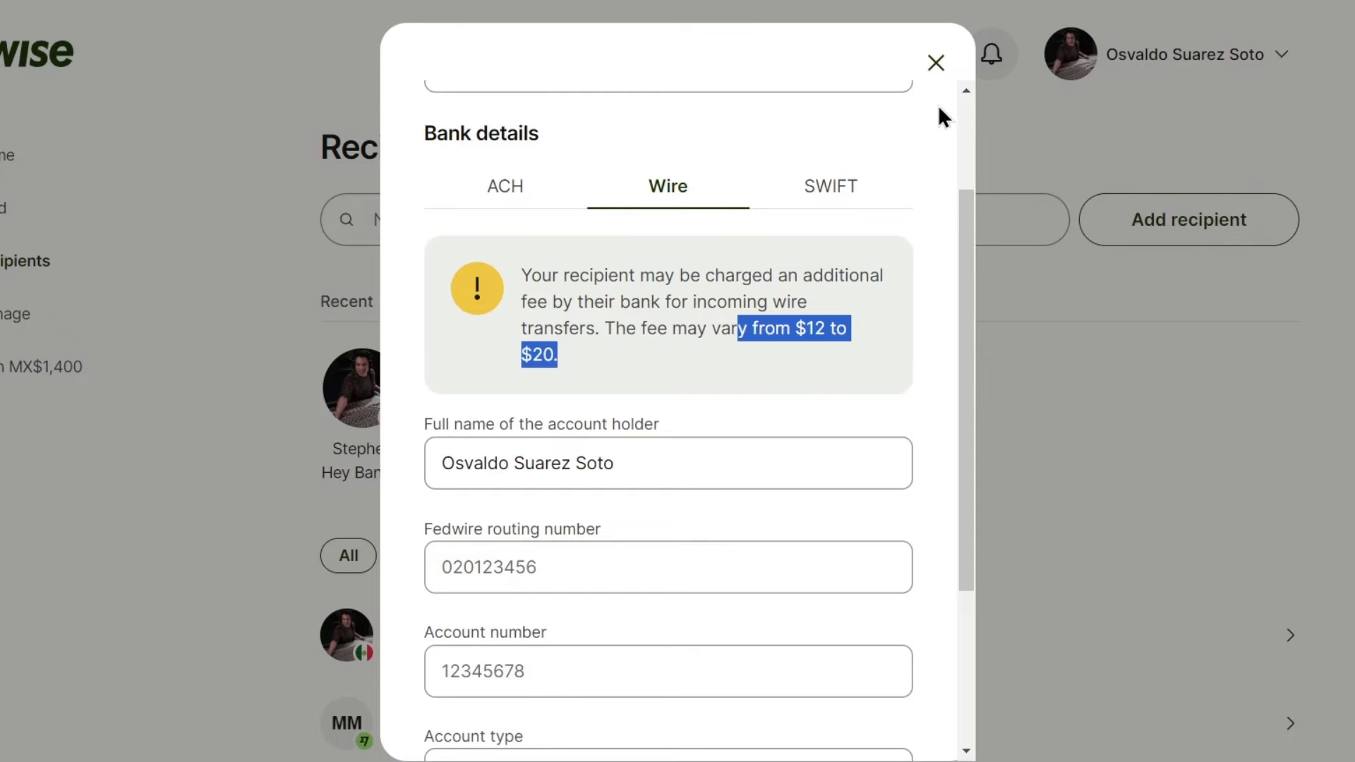
- Close the form, filter to your own accounts, and delete the CitiBanamex recipient
click(935, 62)
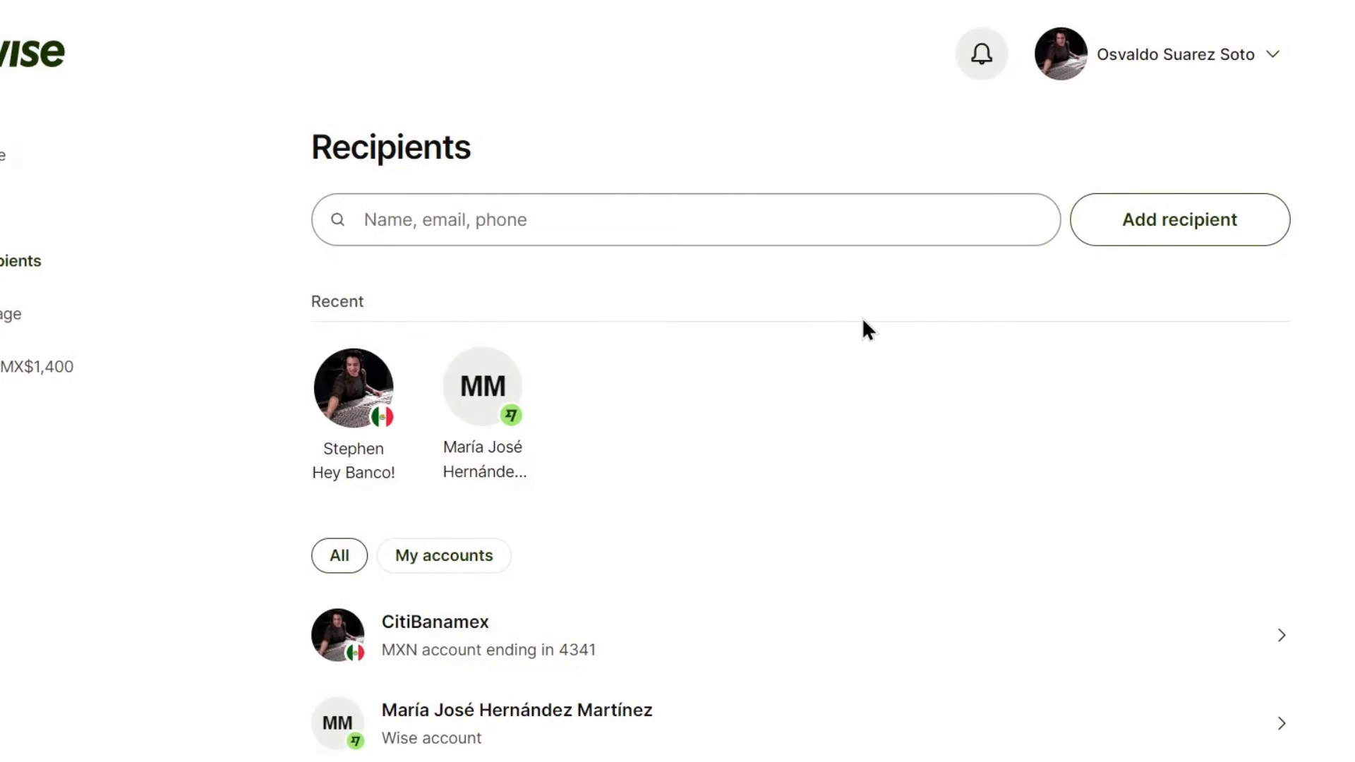
click(468, 547)
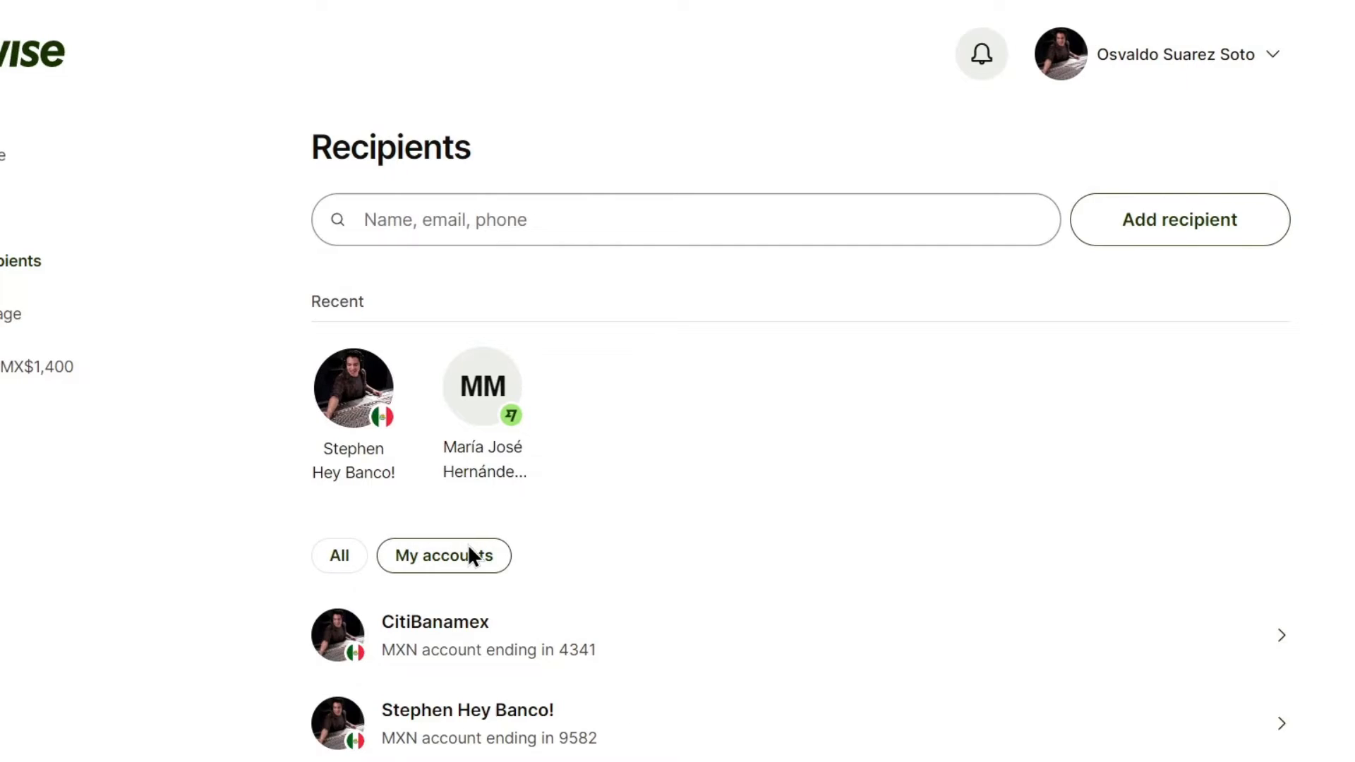
scroll(836, 500, down, 1)
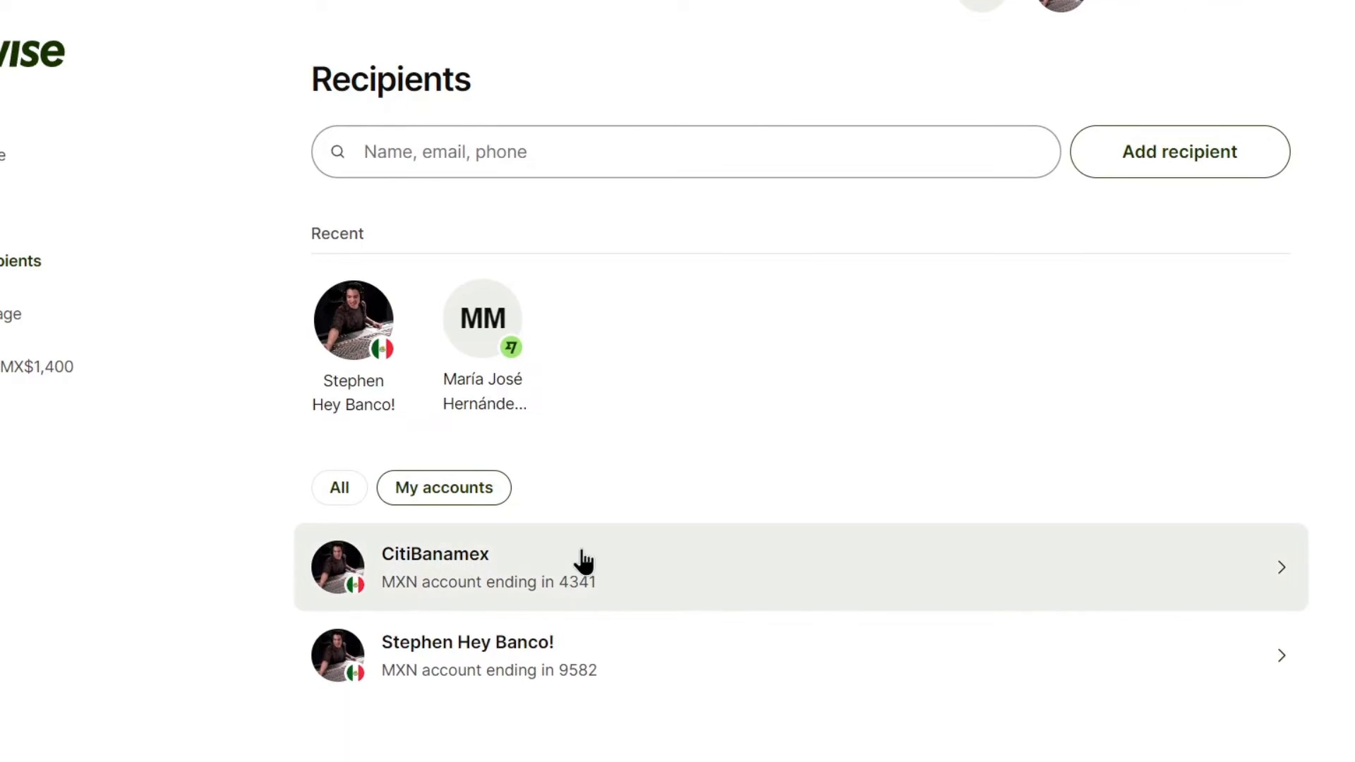
click(644, 599)
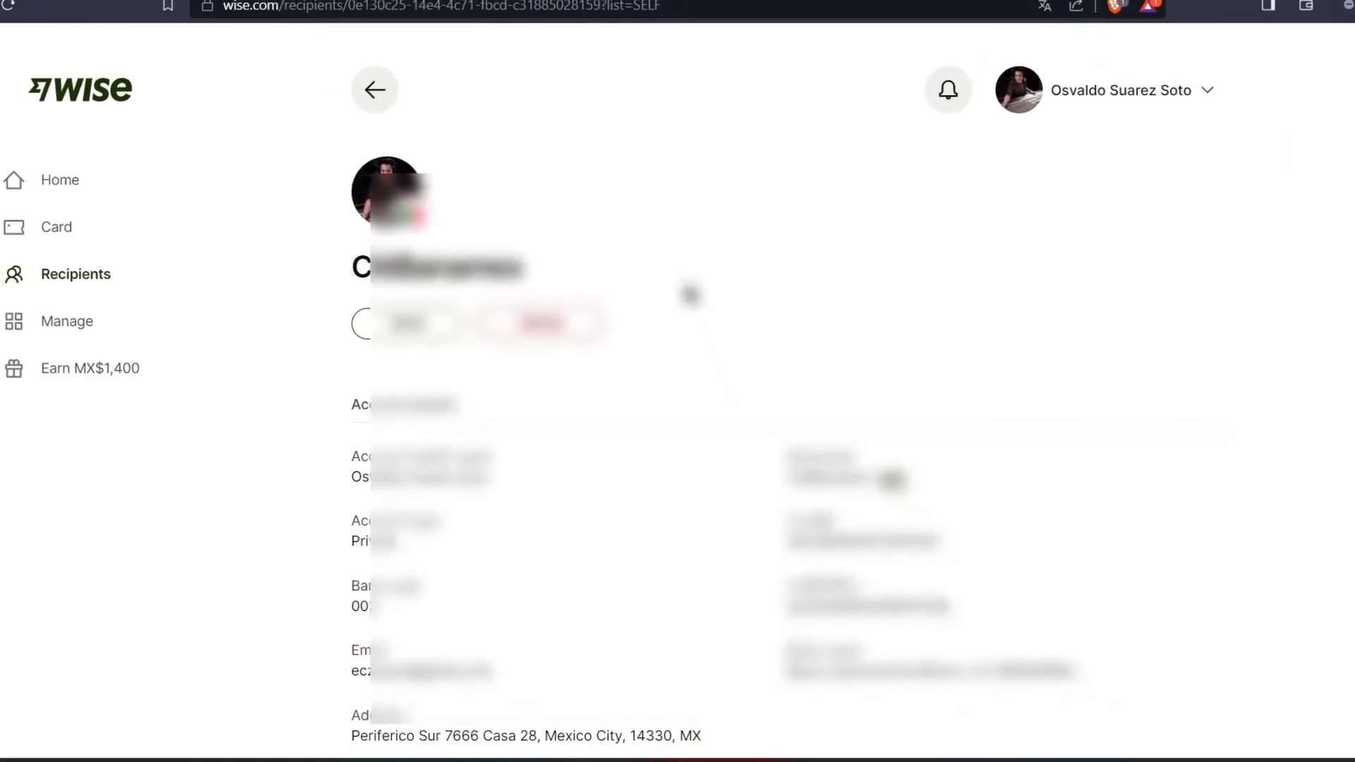
scroll(732, 386, down, 3)
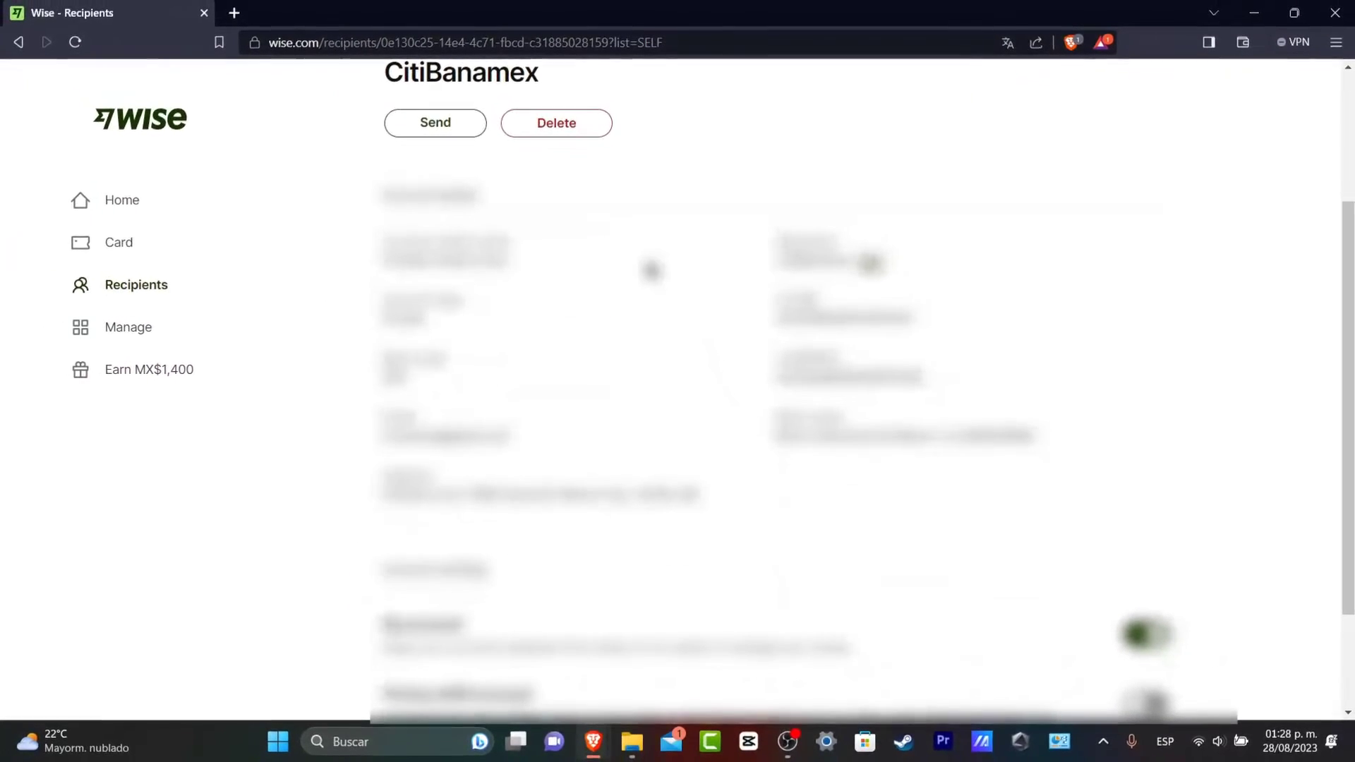
click(565, 134)
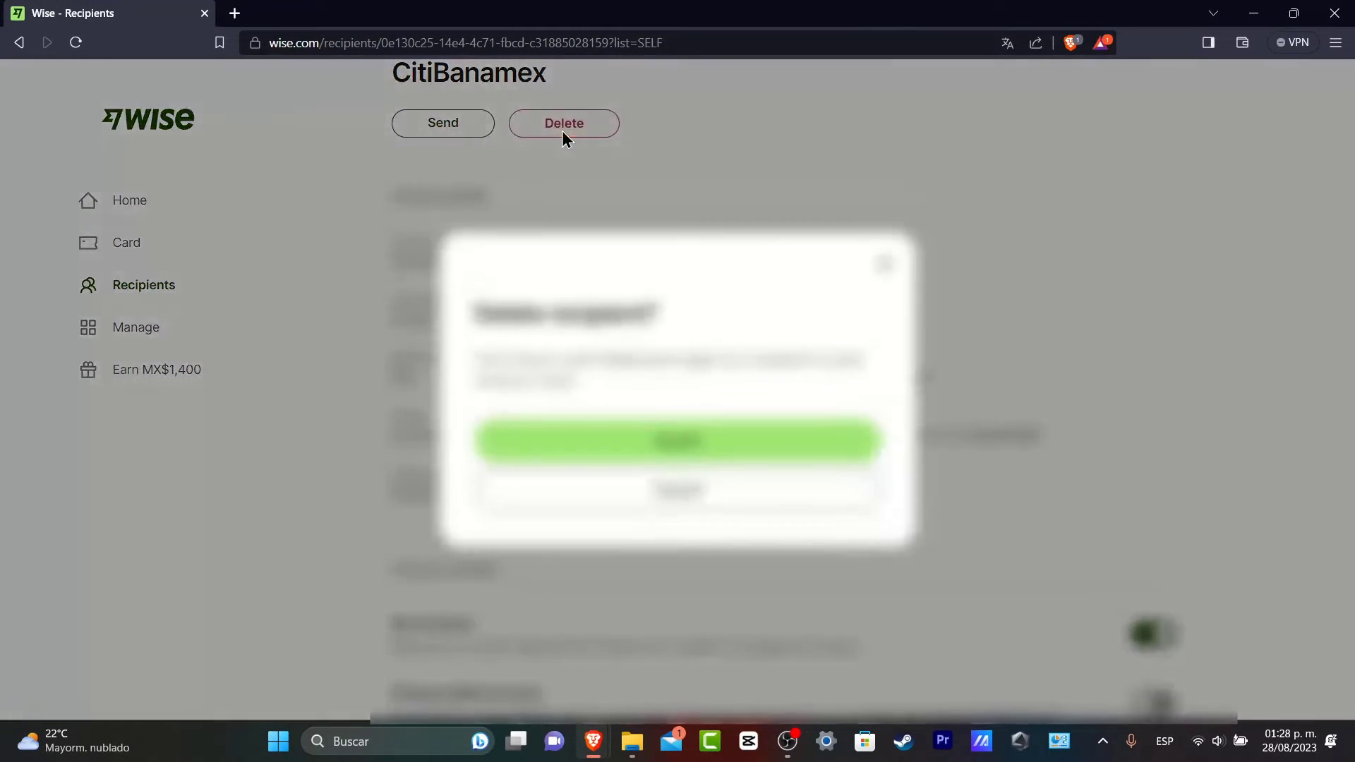
click(734, 444)
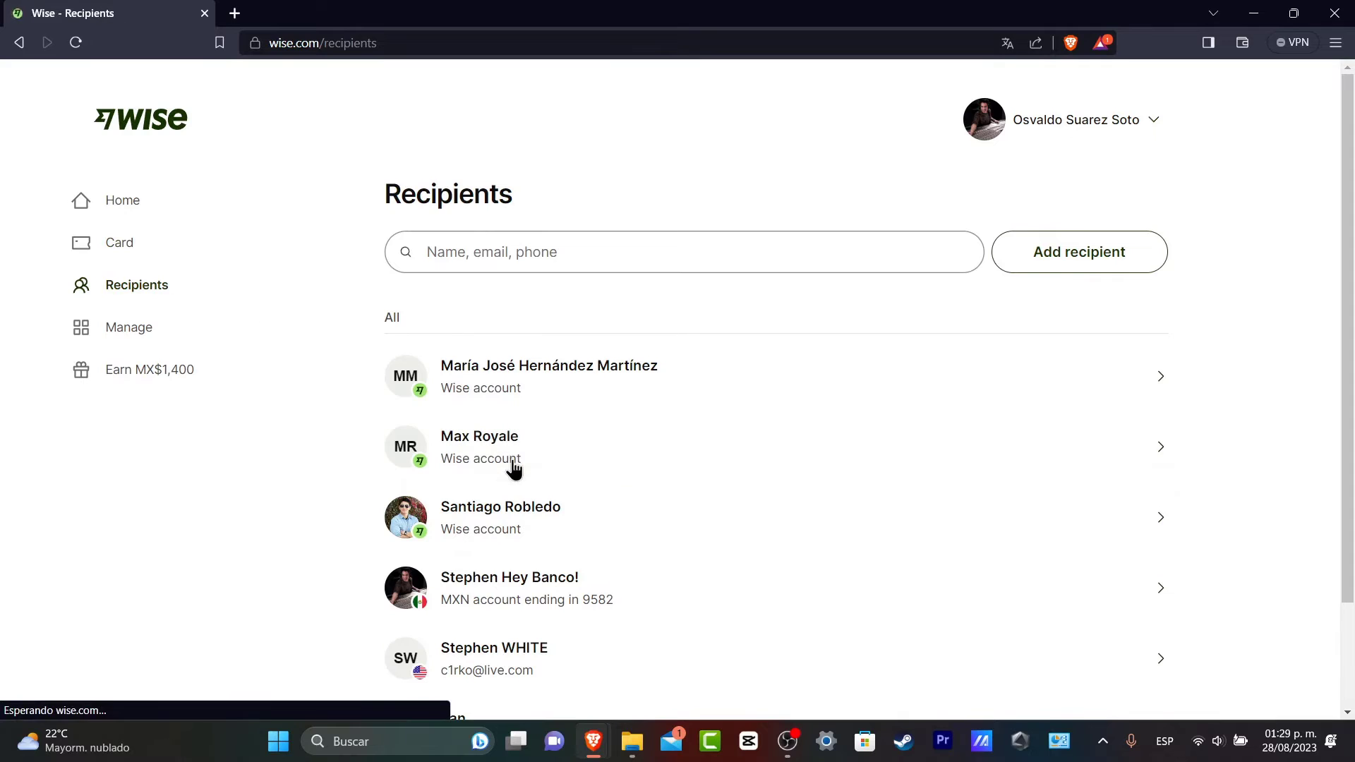
- Look over the remaining MXN bank recipient, then go back to Home
click(654, 601)
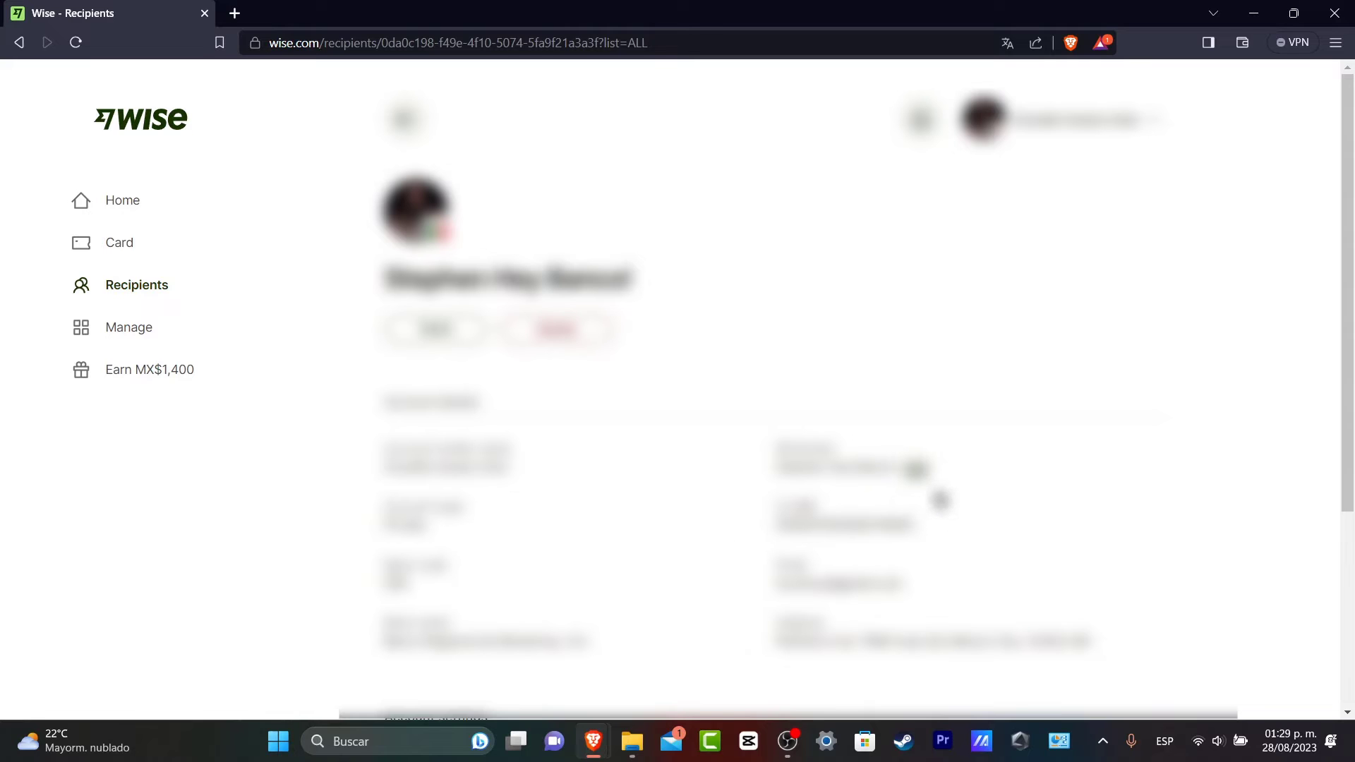
scroll(887, 522, down, 3)
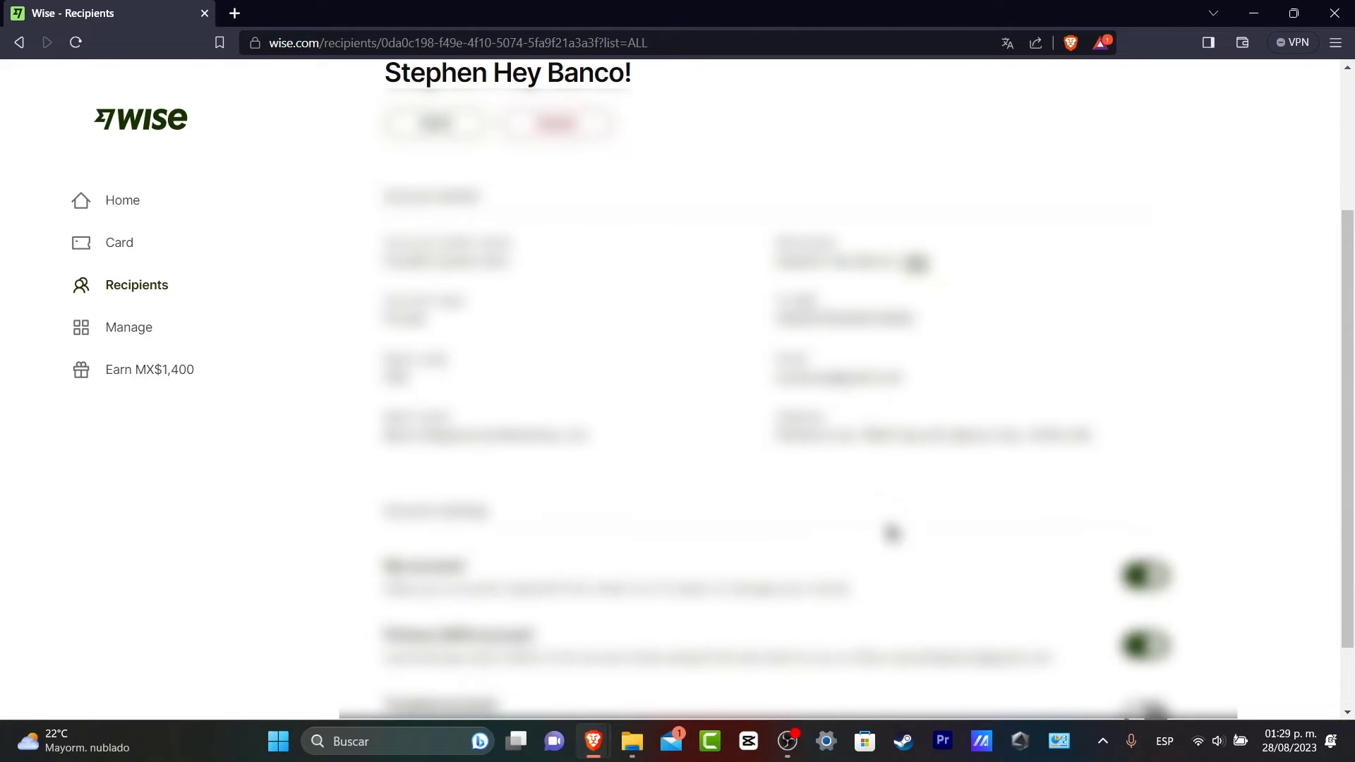
scroll(890, 530, down, 2)
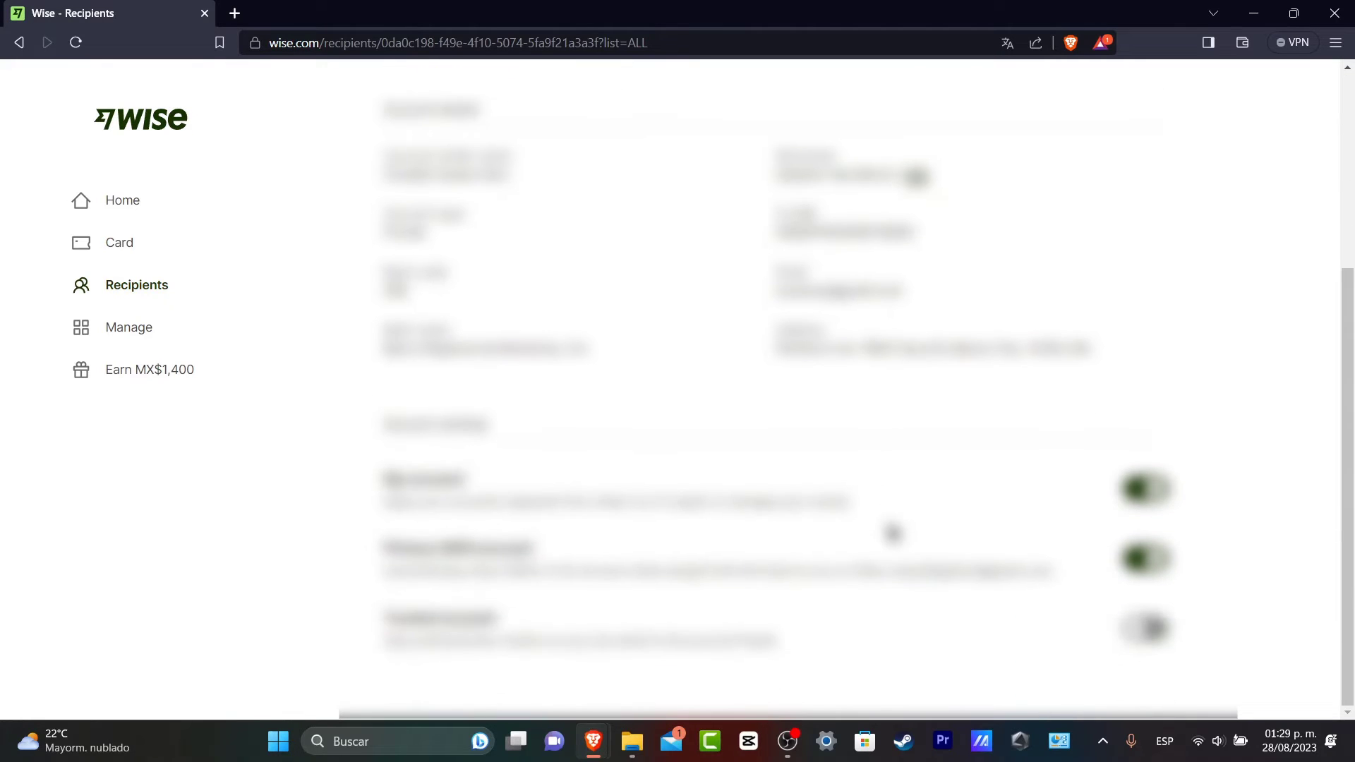
click(168, 187)
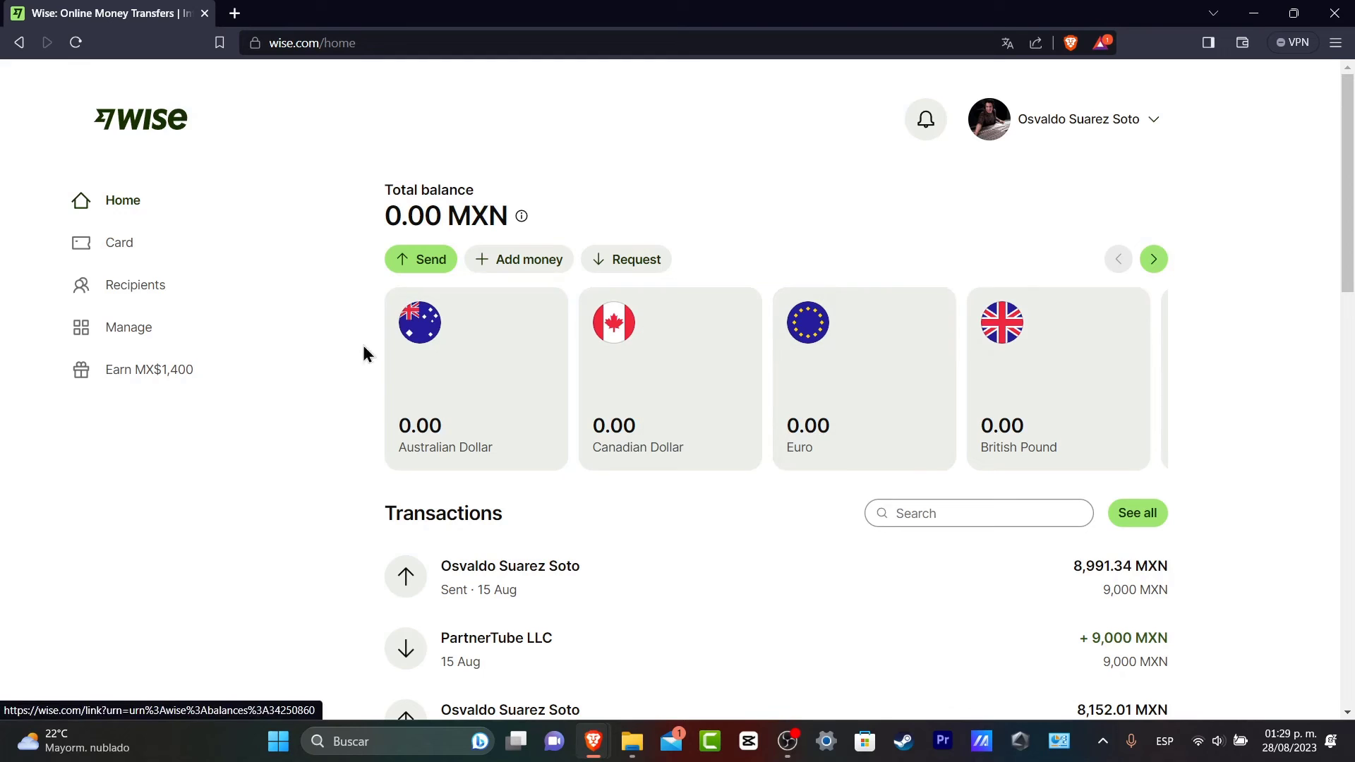
- Open Manage, then Account details, and scroll through the currencies available for receiving money
click(146, 328)
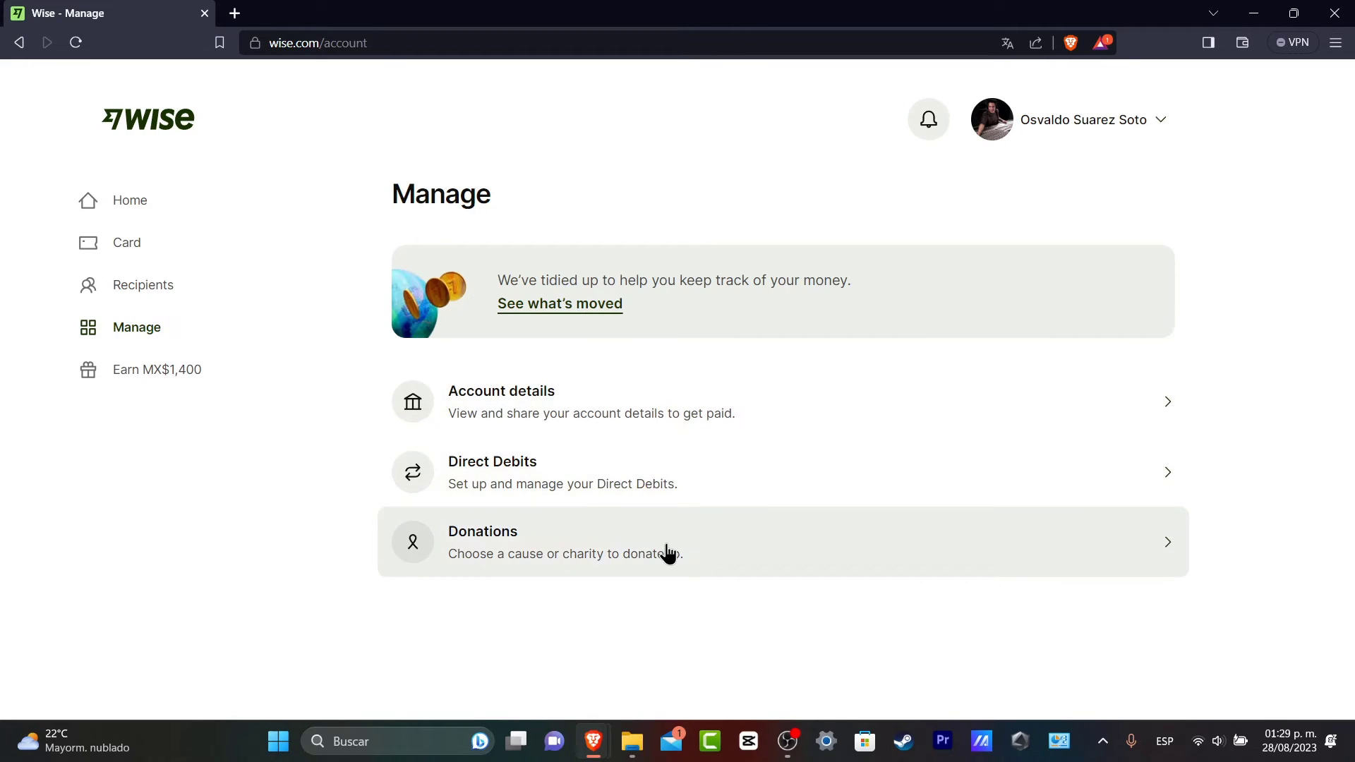
click(534, 412)
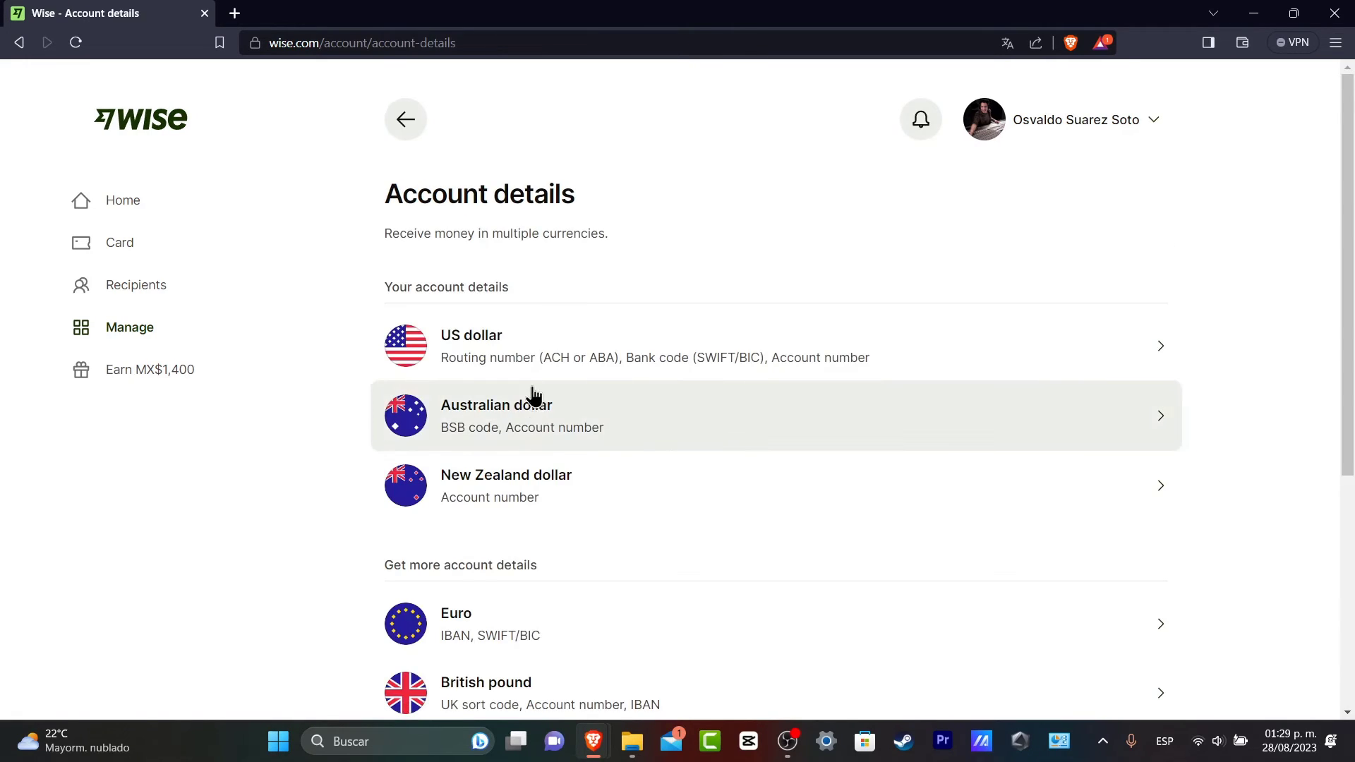
drag(414, 235, 612, 247)
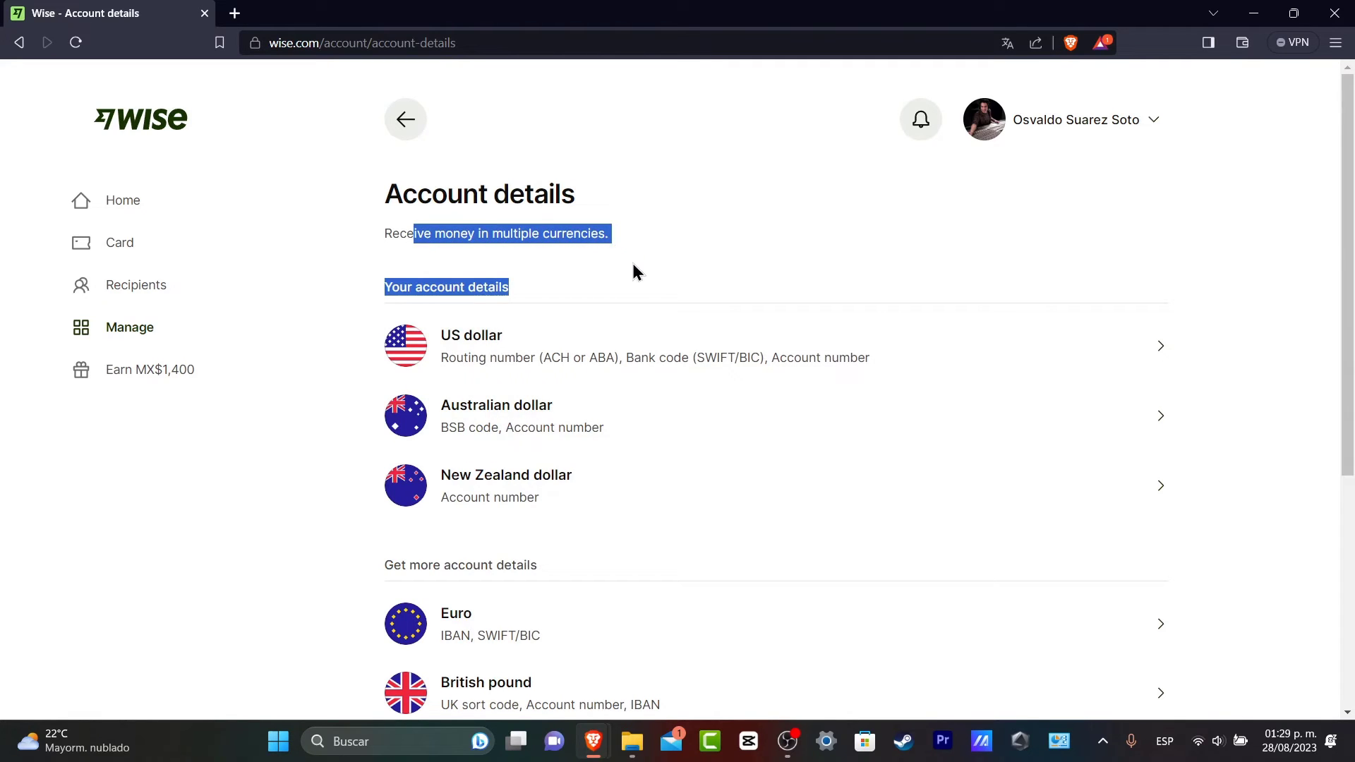
scroll(626, 299, down, 3)
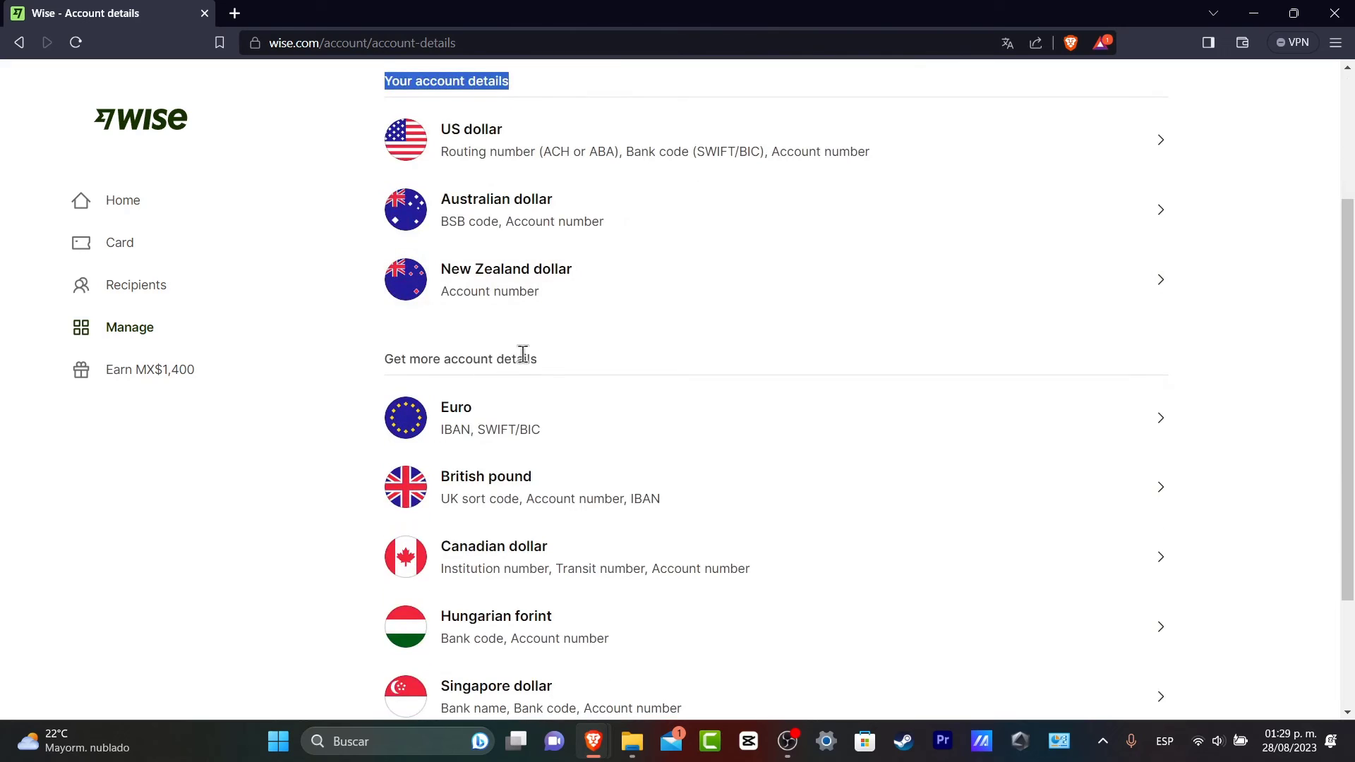
drag(473, 360, 513, 364)
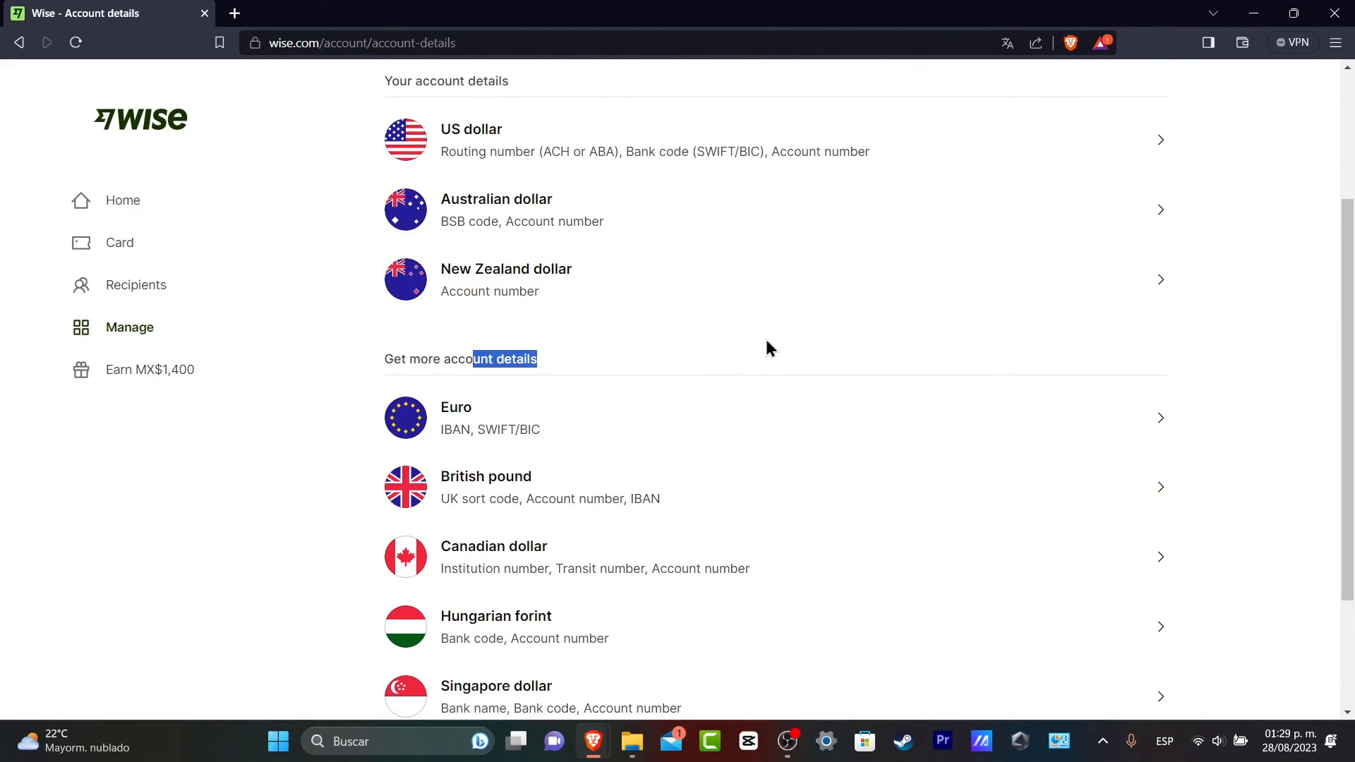
scroll(765, 340, up, 3)
scroll(766, 346, down, 3)
- Get Canadian dollar account details, continue past Explore Wise, and show the Global · SWIFT tab
click(697, 557)
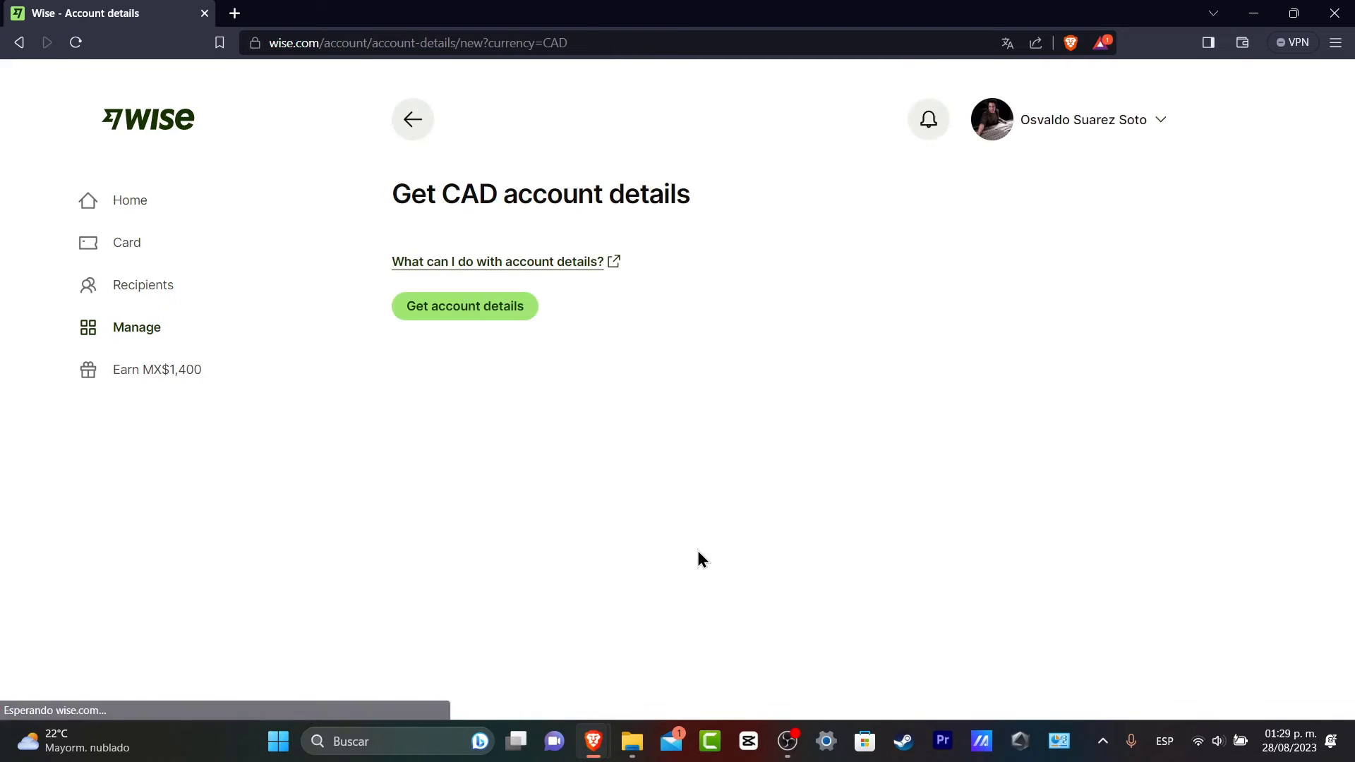
click(456, 315)
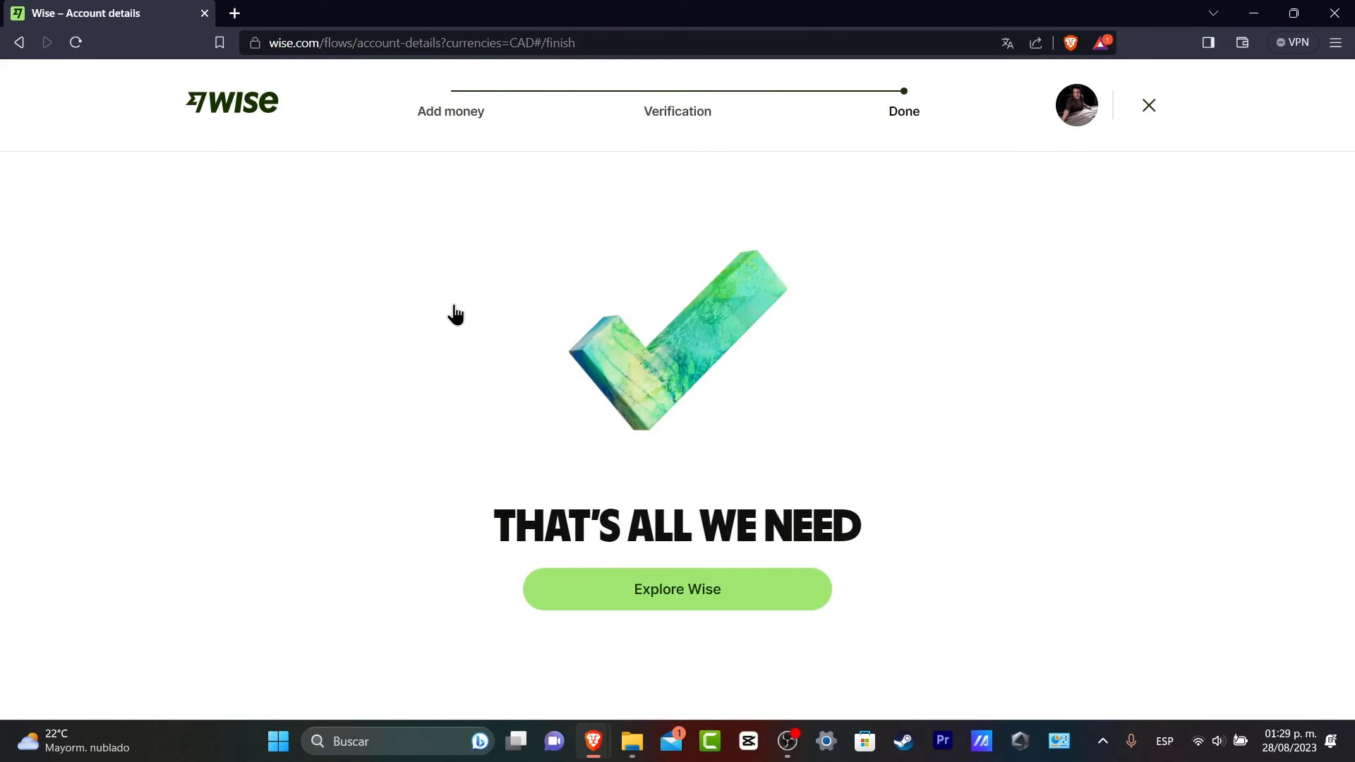
click(696, 613)
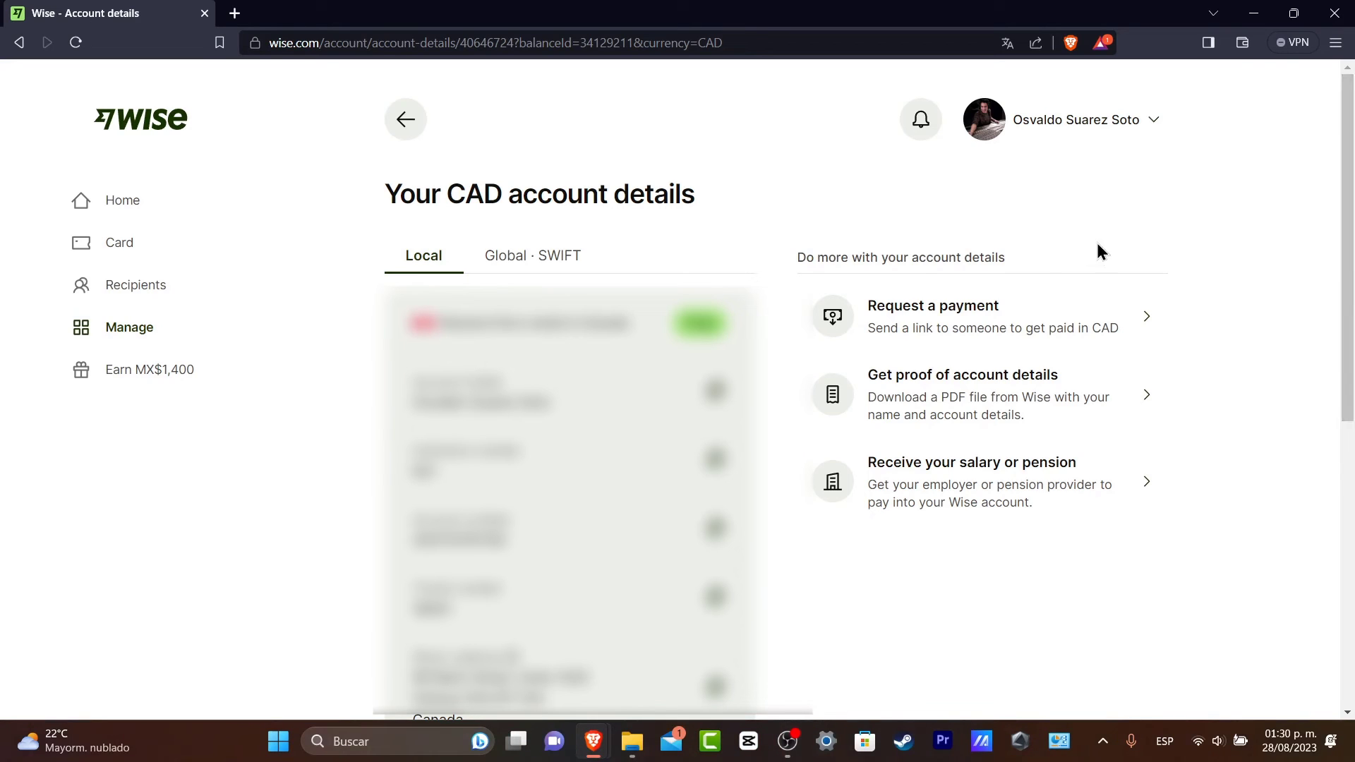
click(557, 263)
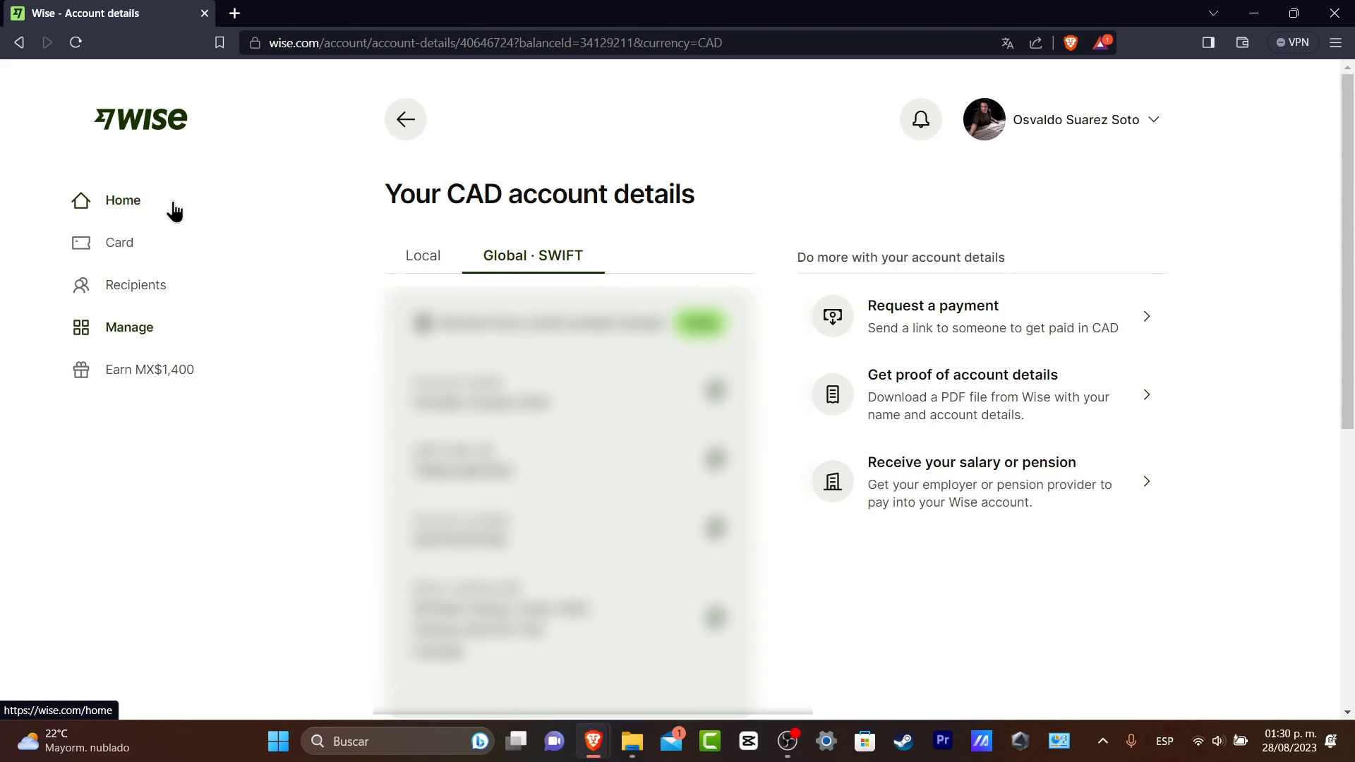
- Open Settings from the profile menu and expand Connected accounts to show no connected apps or banks
click(1099, 134)
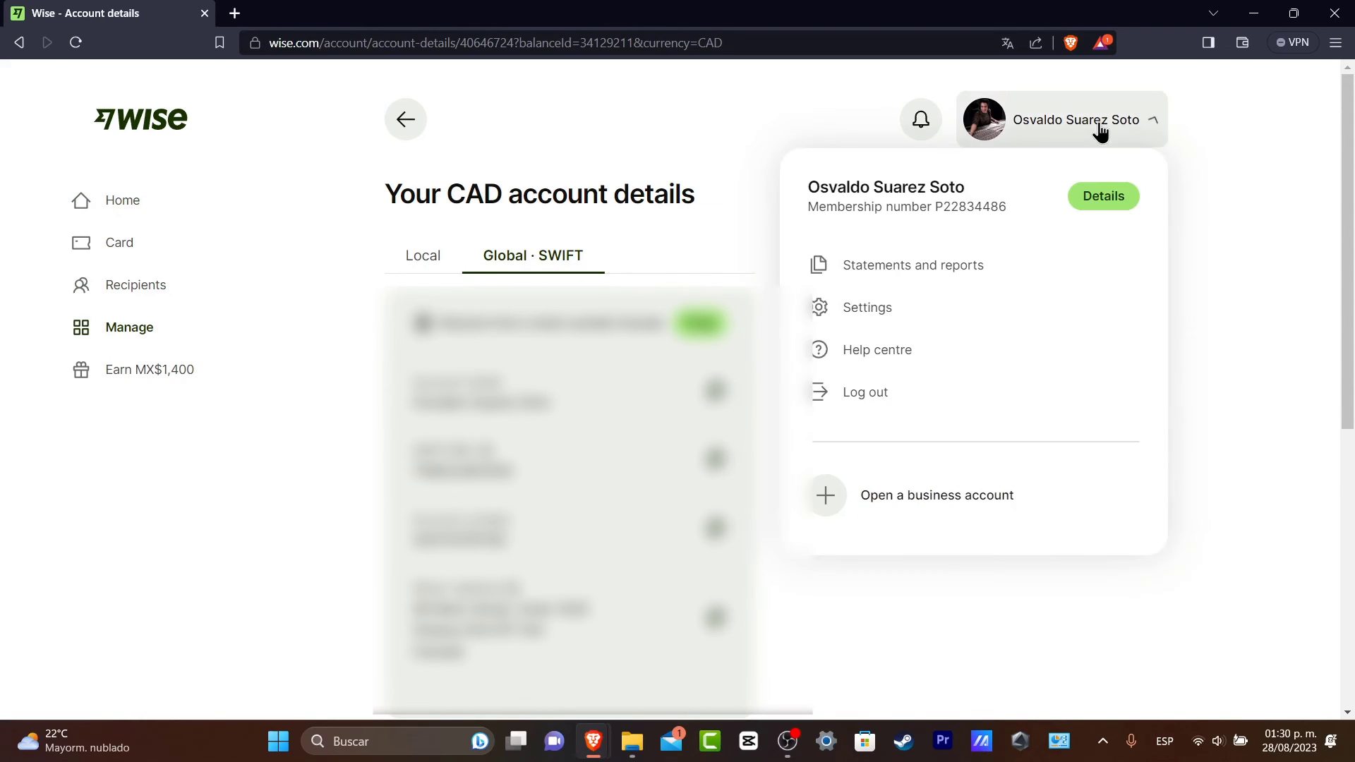
click(1016, 319)
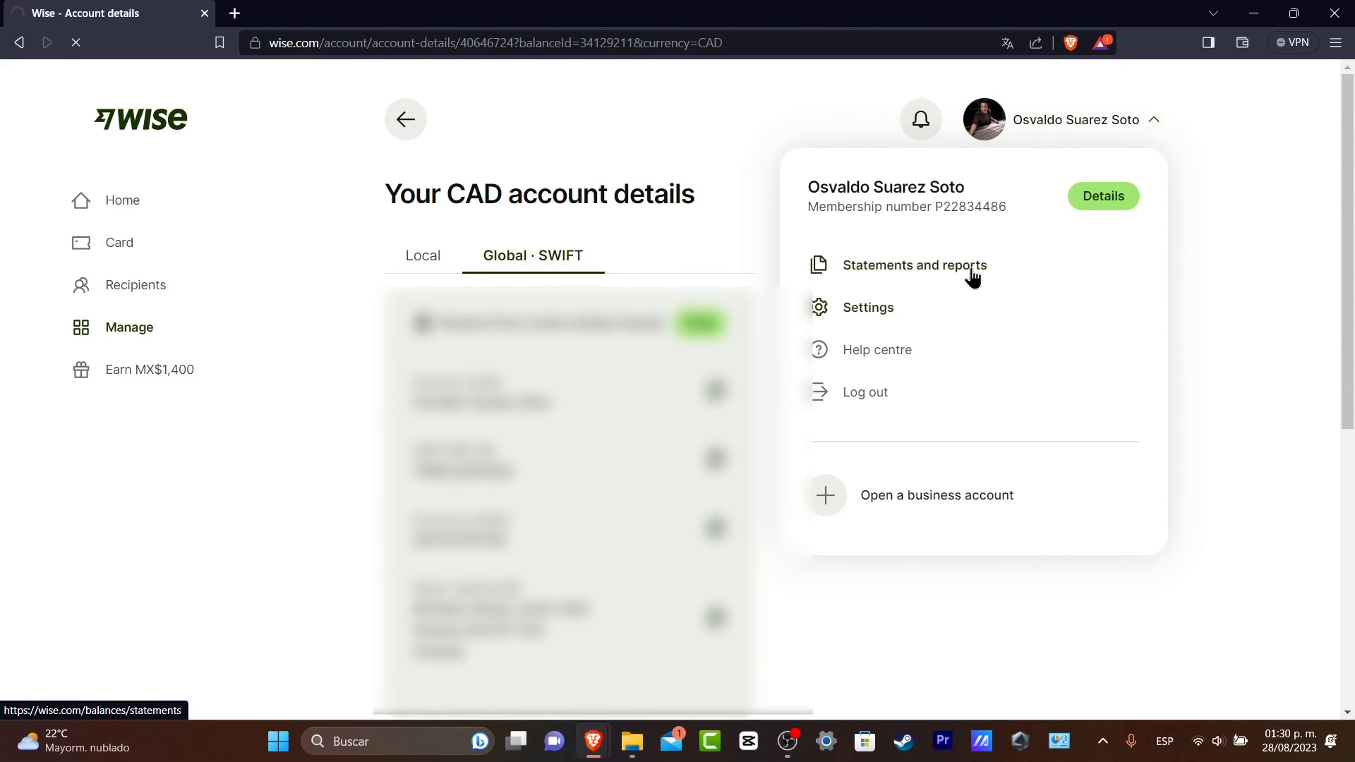
click(847, 306)
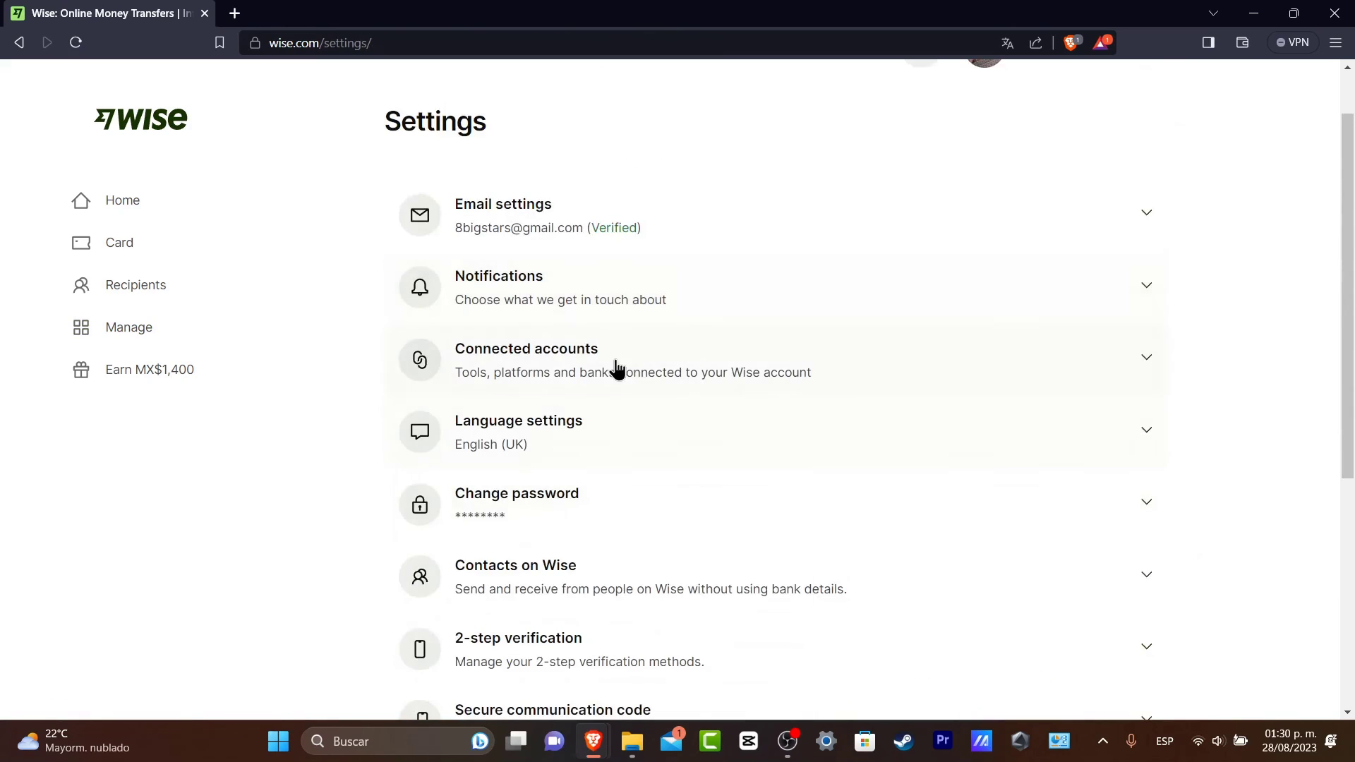
click(625, 373)
scroll(466, 230, down, 2)
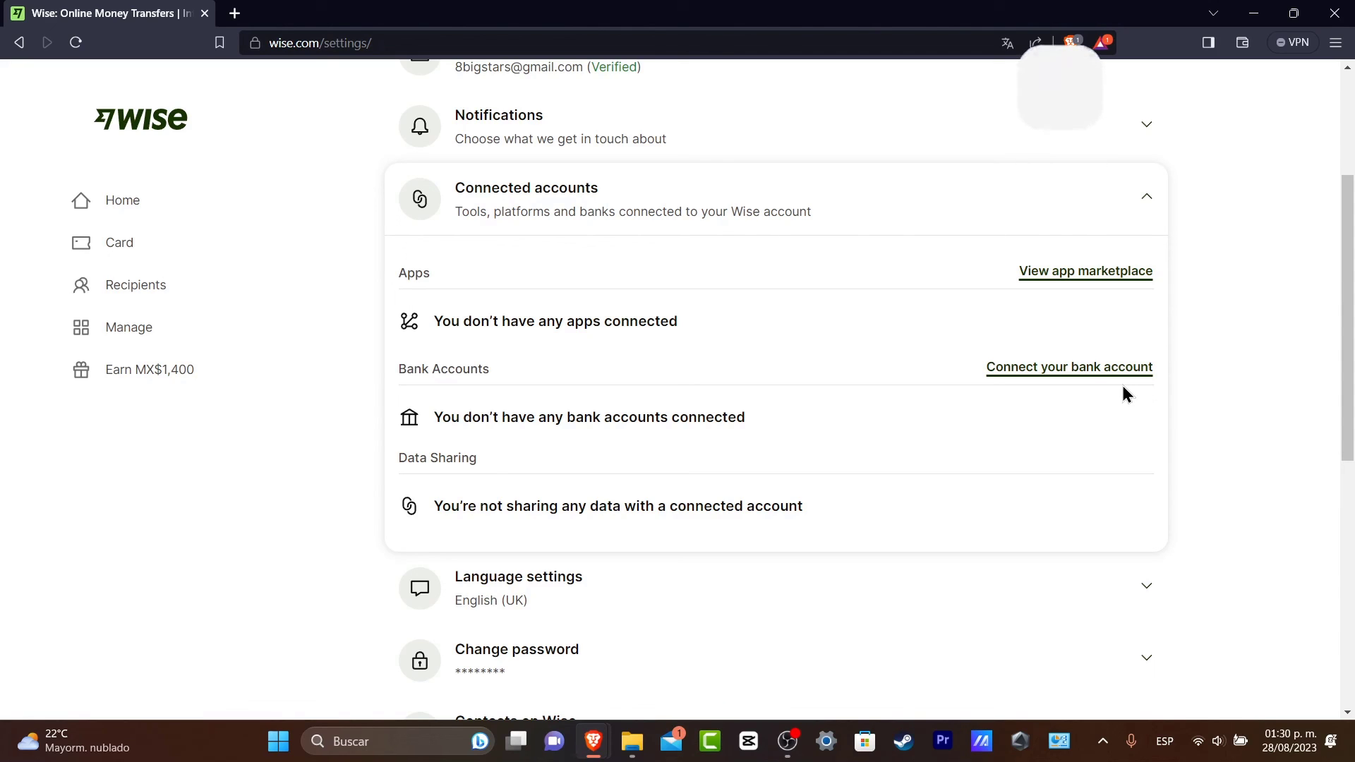
- Go back to the Home dashboard with the 0.00 MXN total balance
click(212, 210)
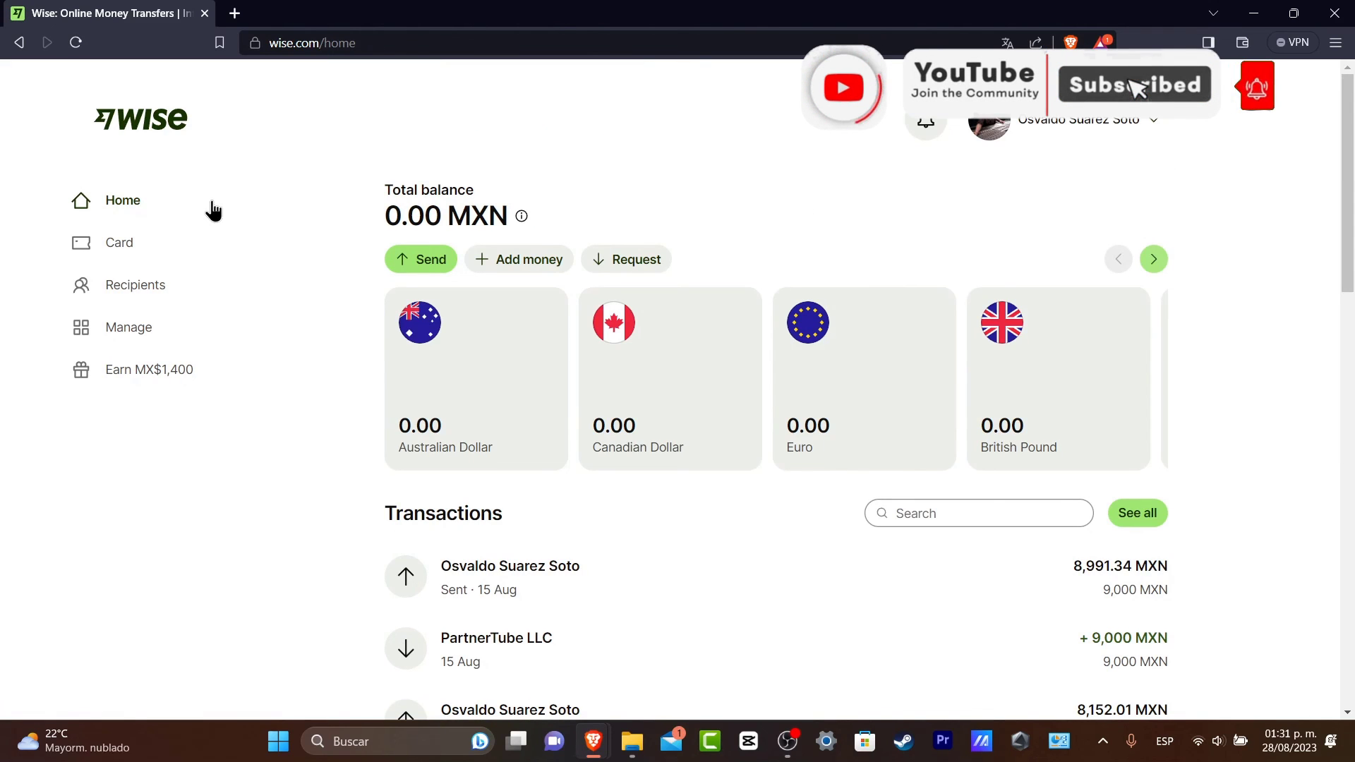